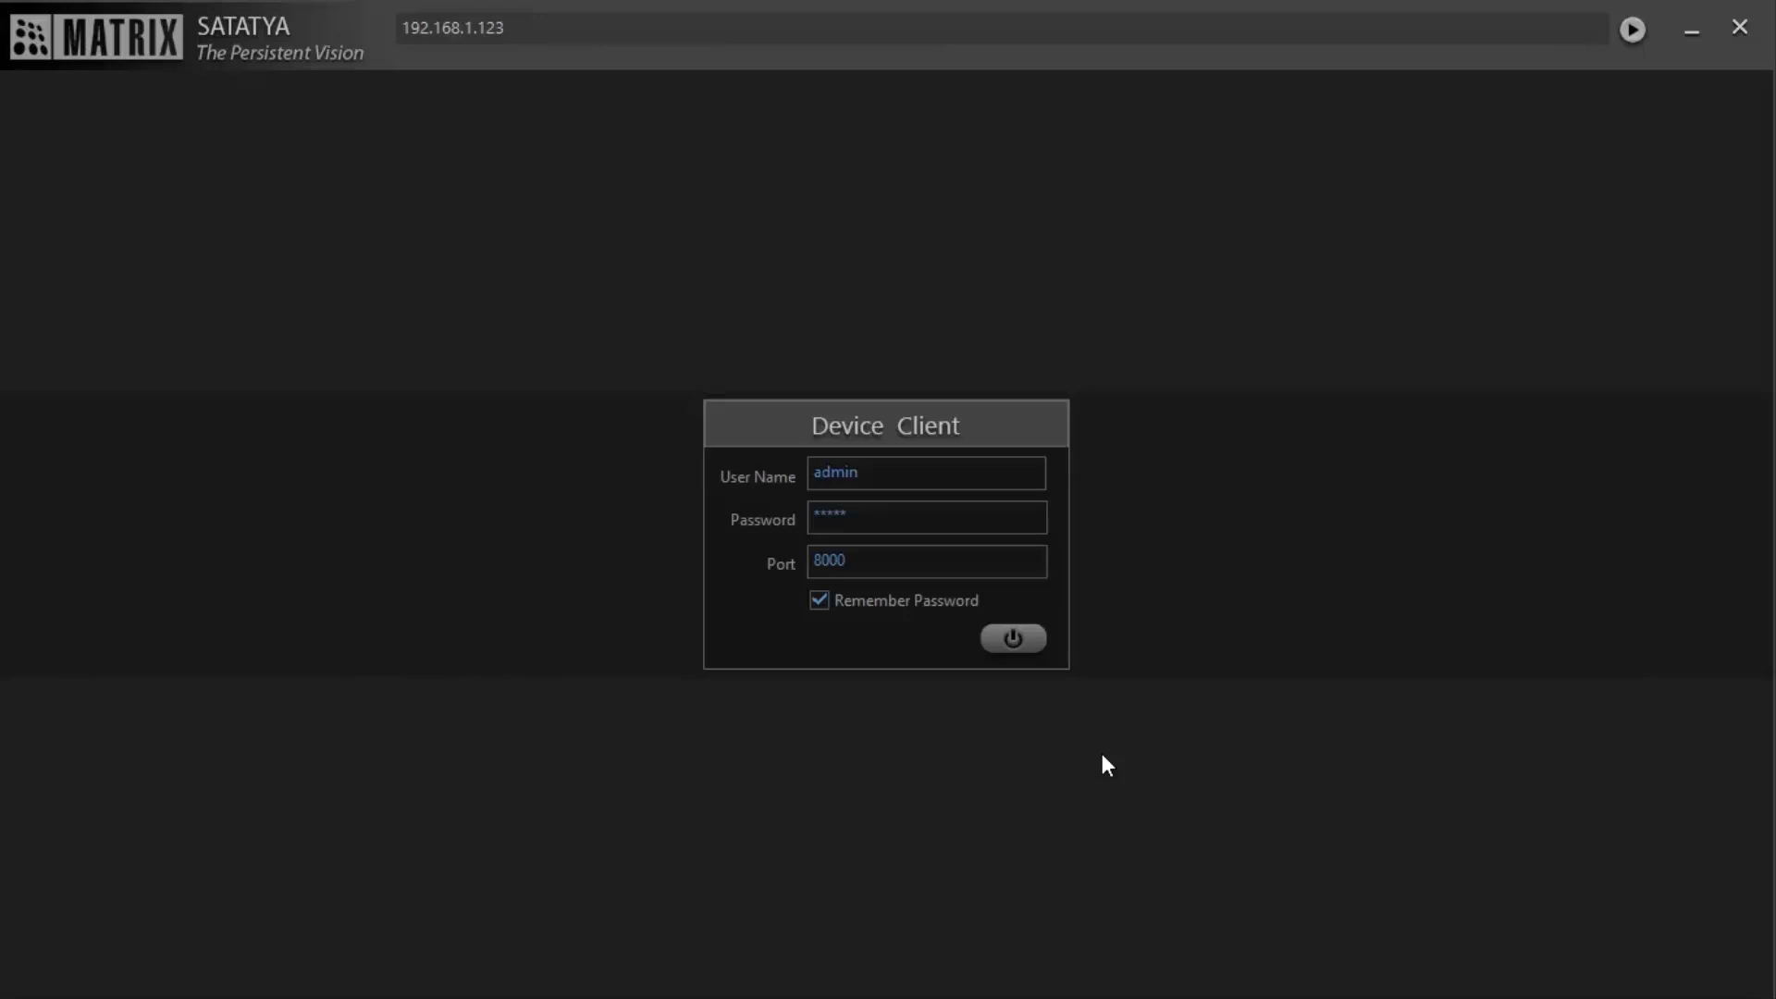
# - Log in to Matrix-NVR and open Manage > System Control > Firmware Upgrade
pyautogui.click(997, 652)
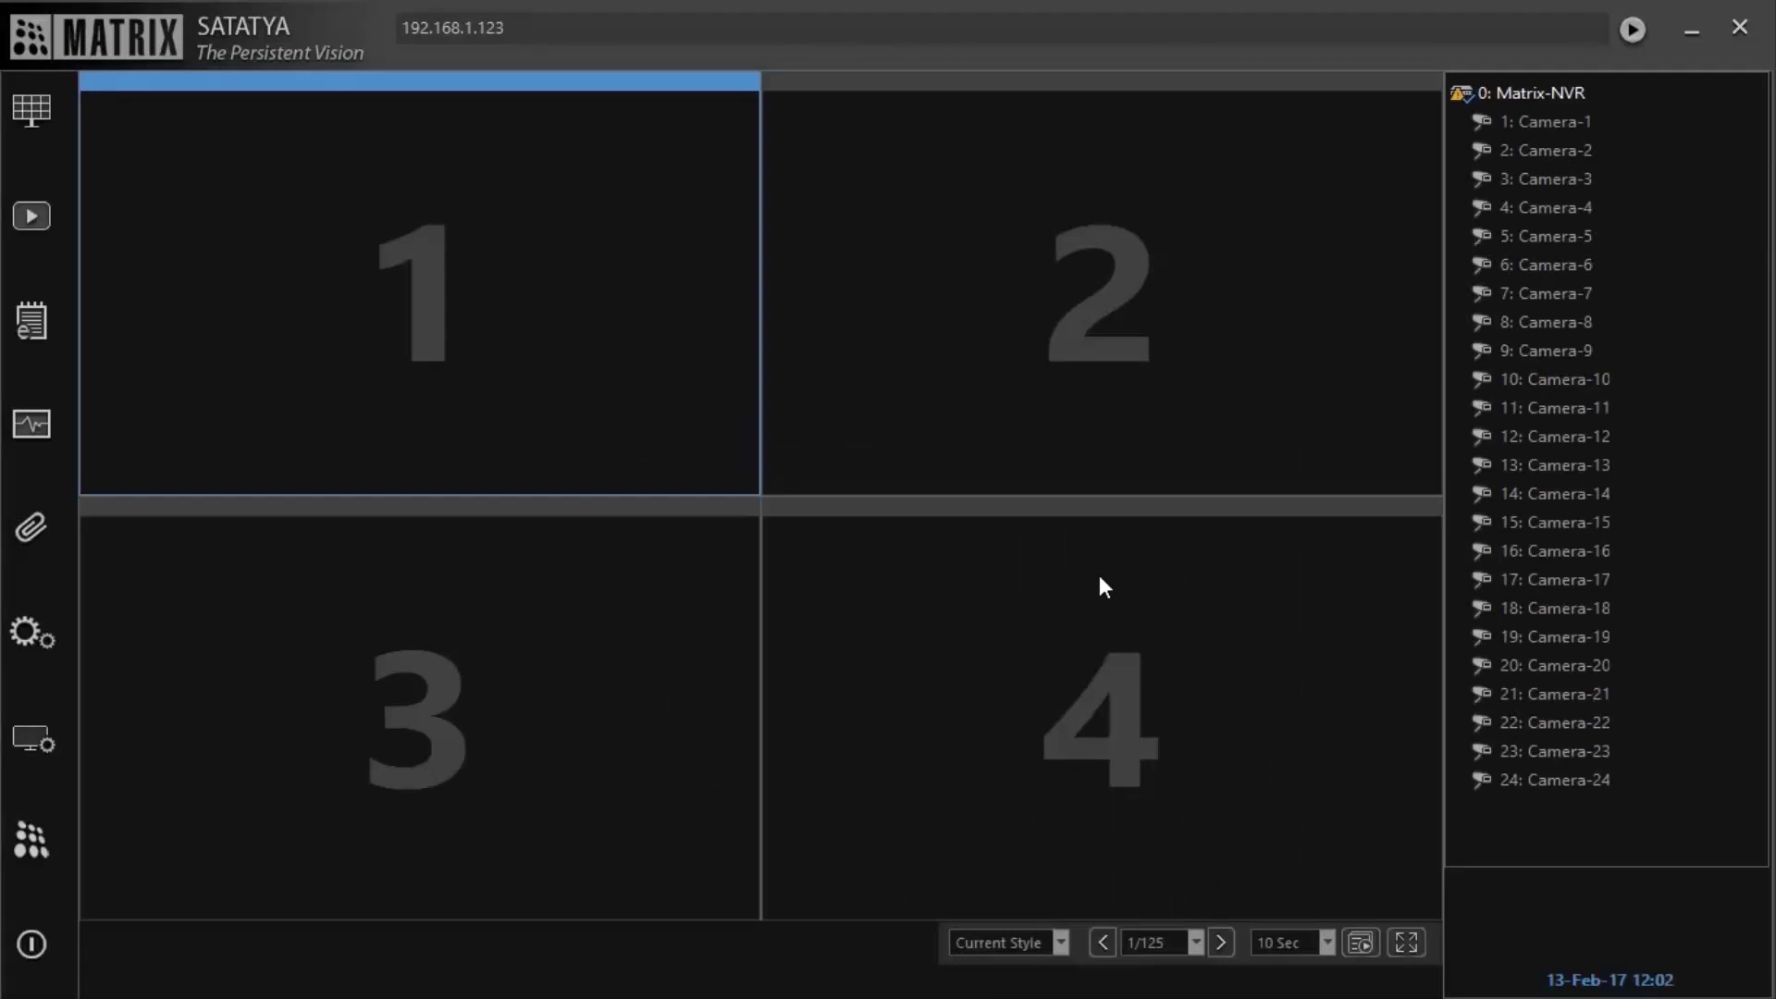
pyautogui.click(49, 518)
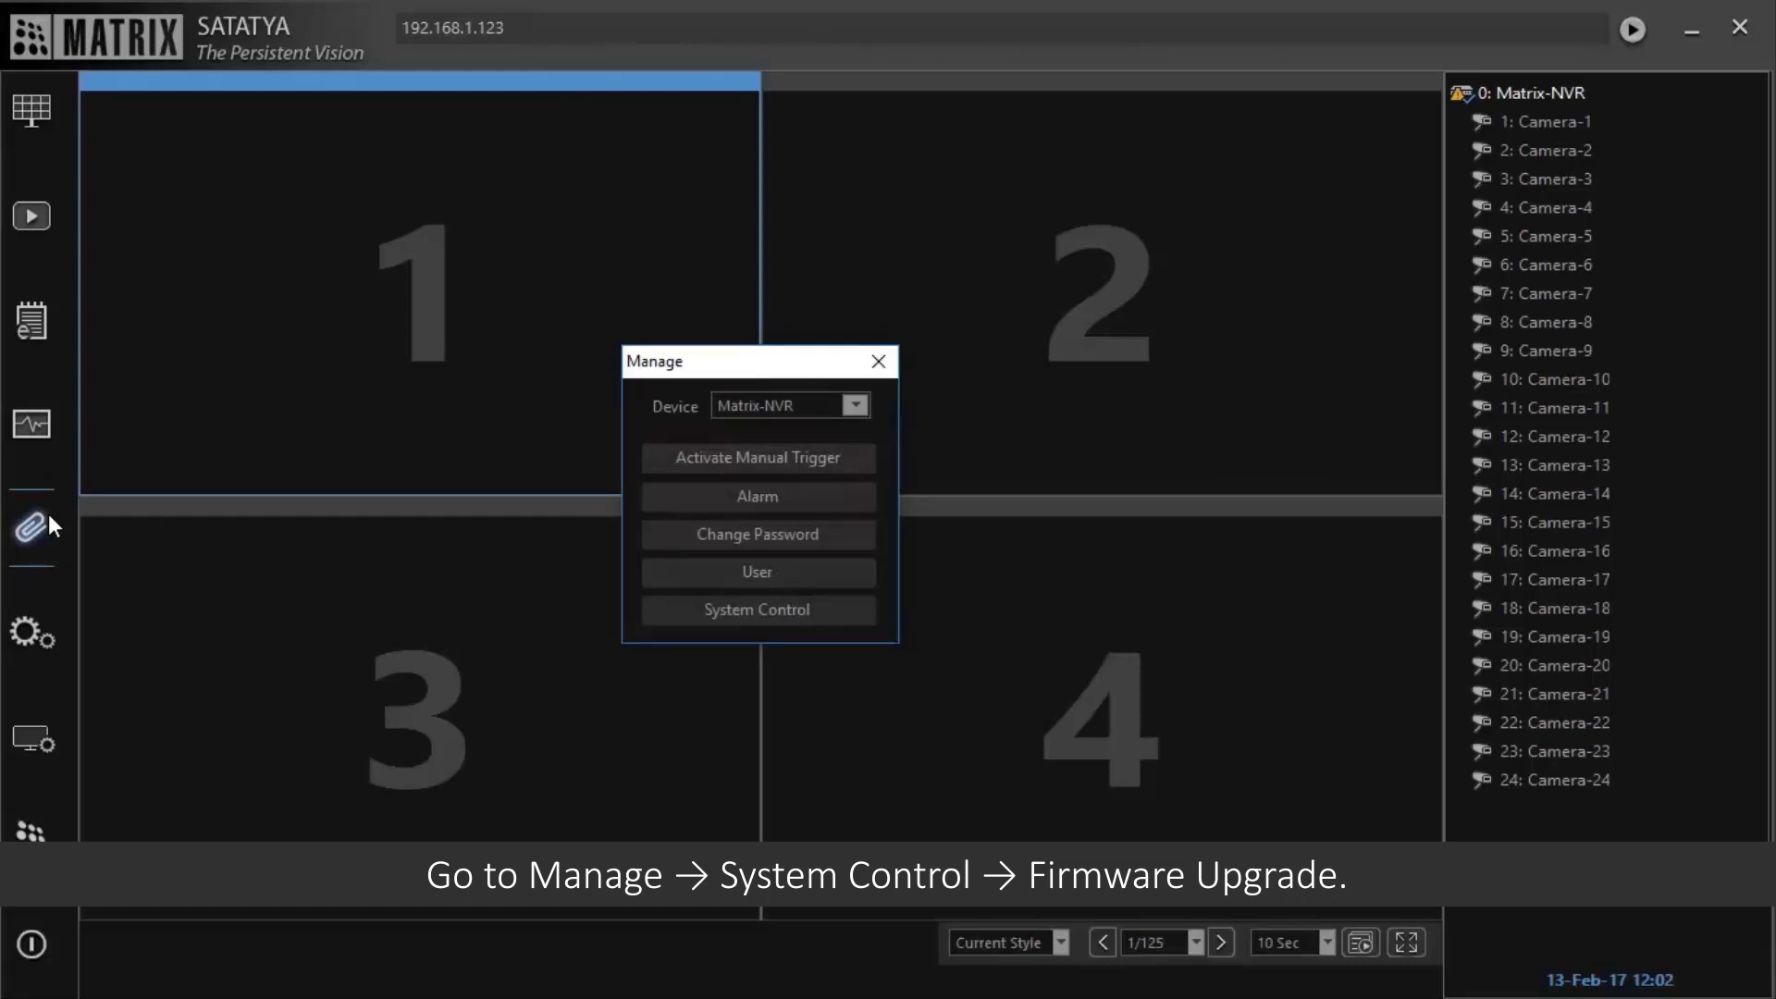
pyautogui.click(821, 612)
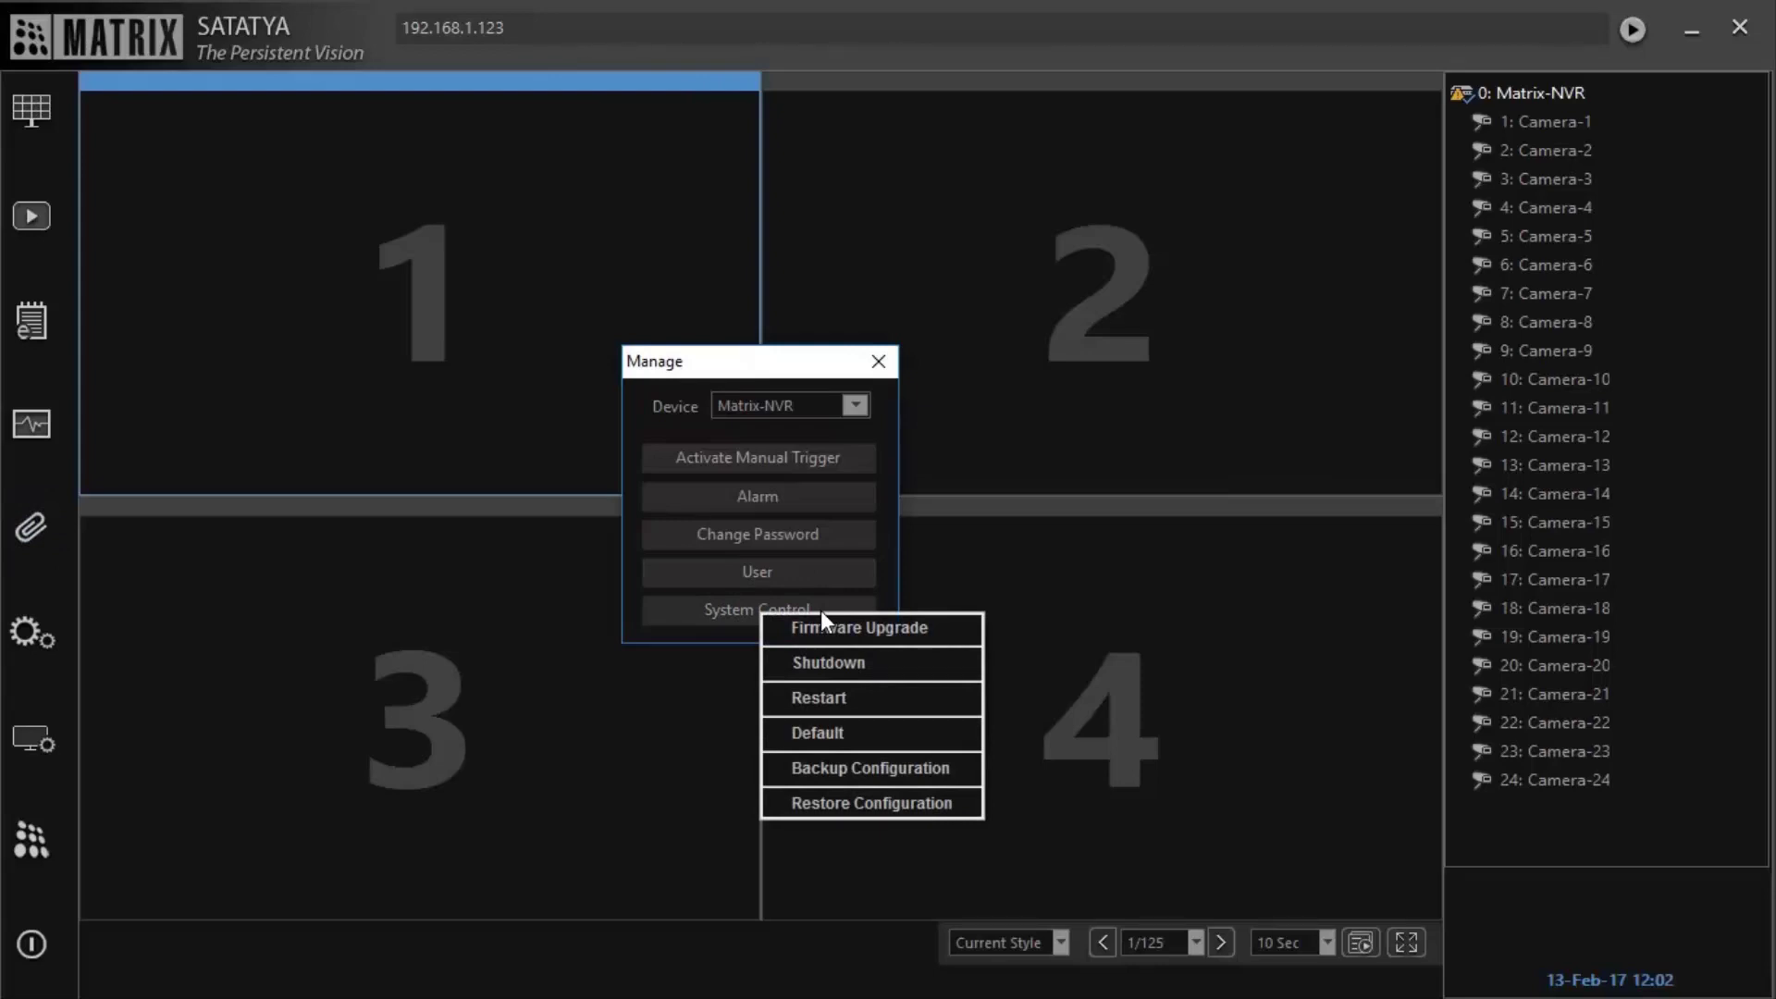
pyautogui.click(933, 637)
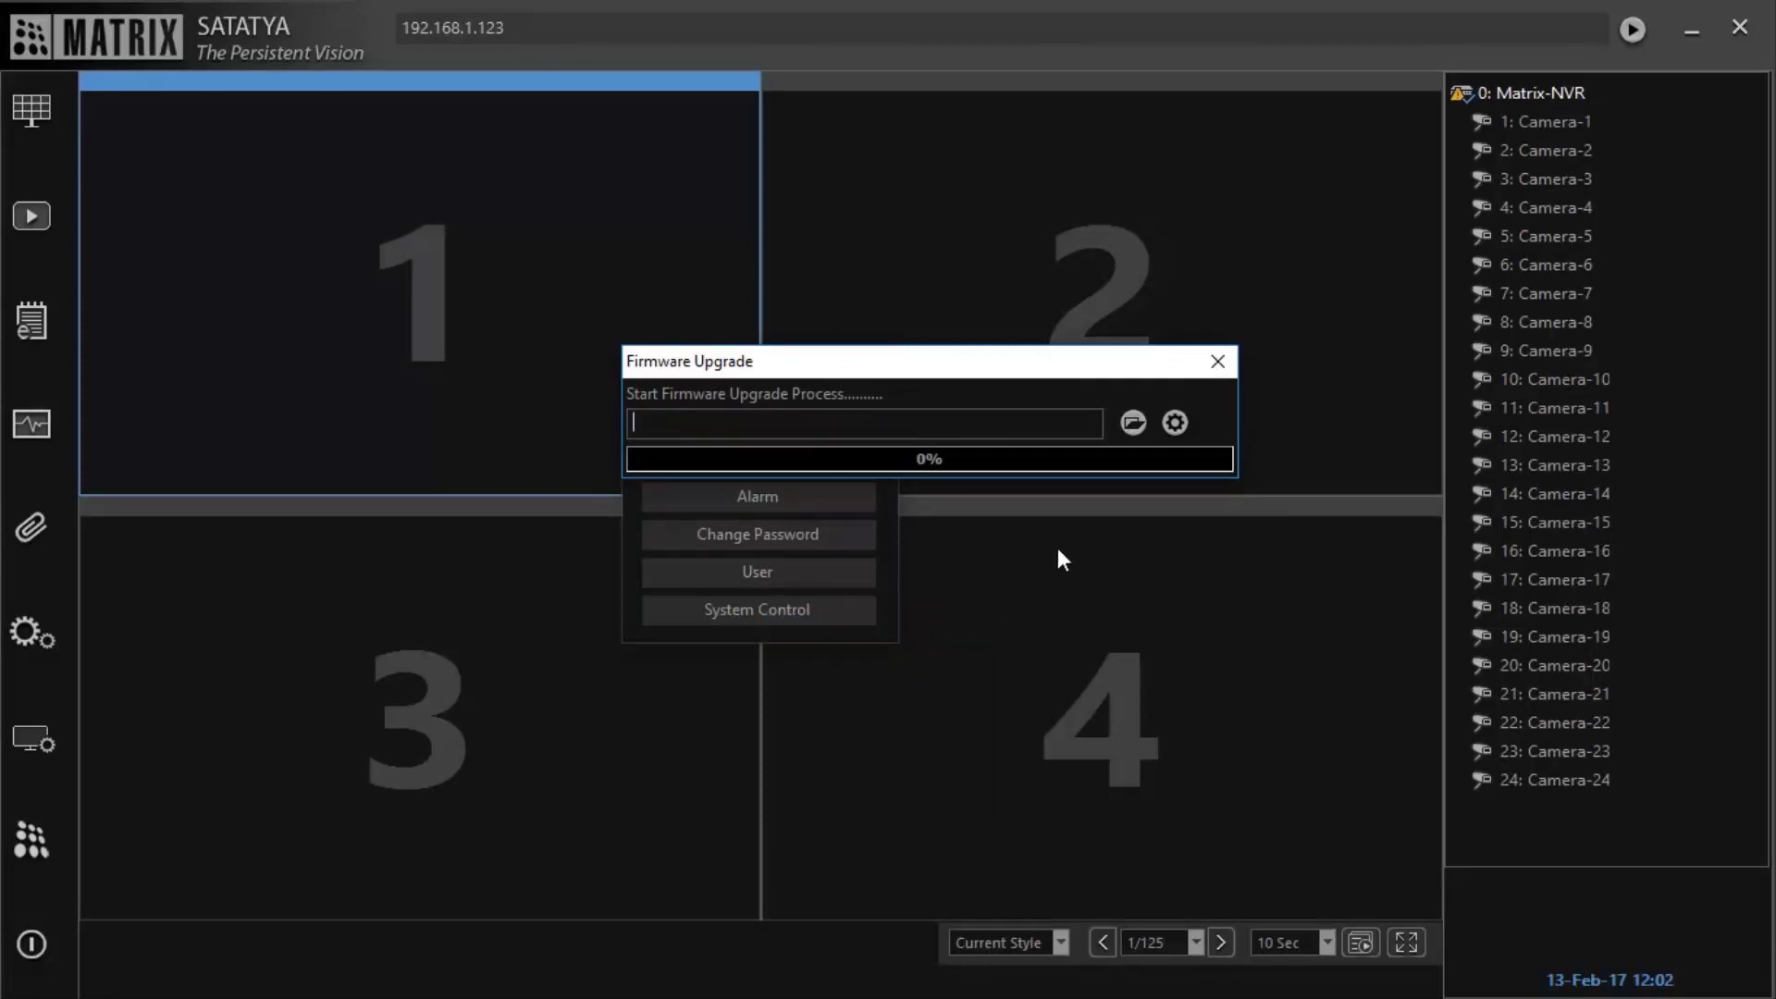
# - Load the NVR_FirmwareV05R06 zip from the F: drive as the firmware file
pyautogui.click(1134, 424)
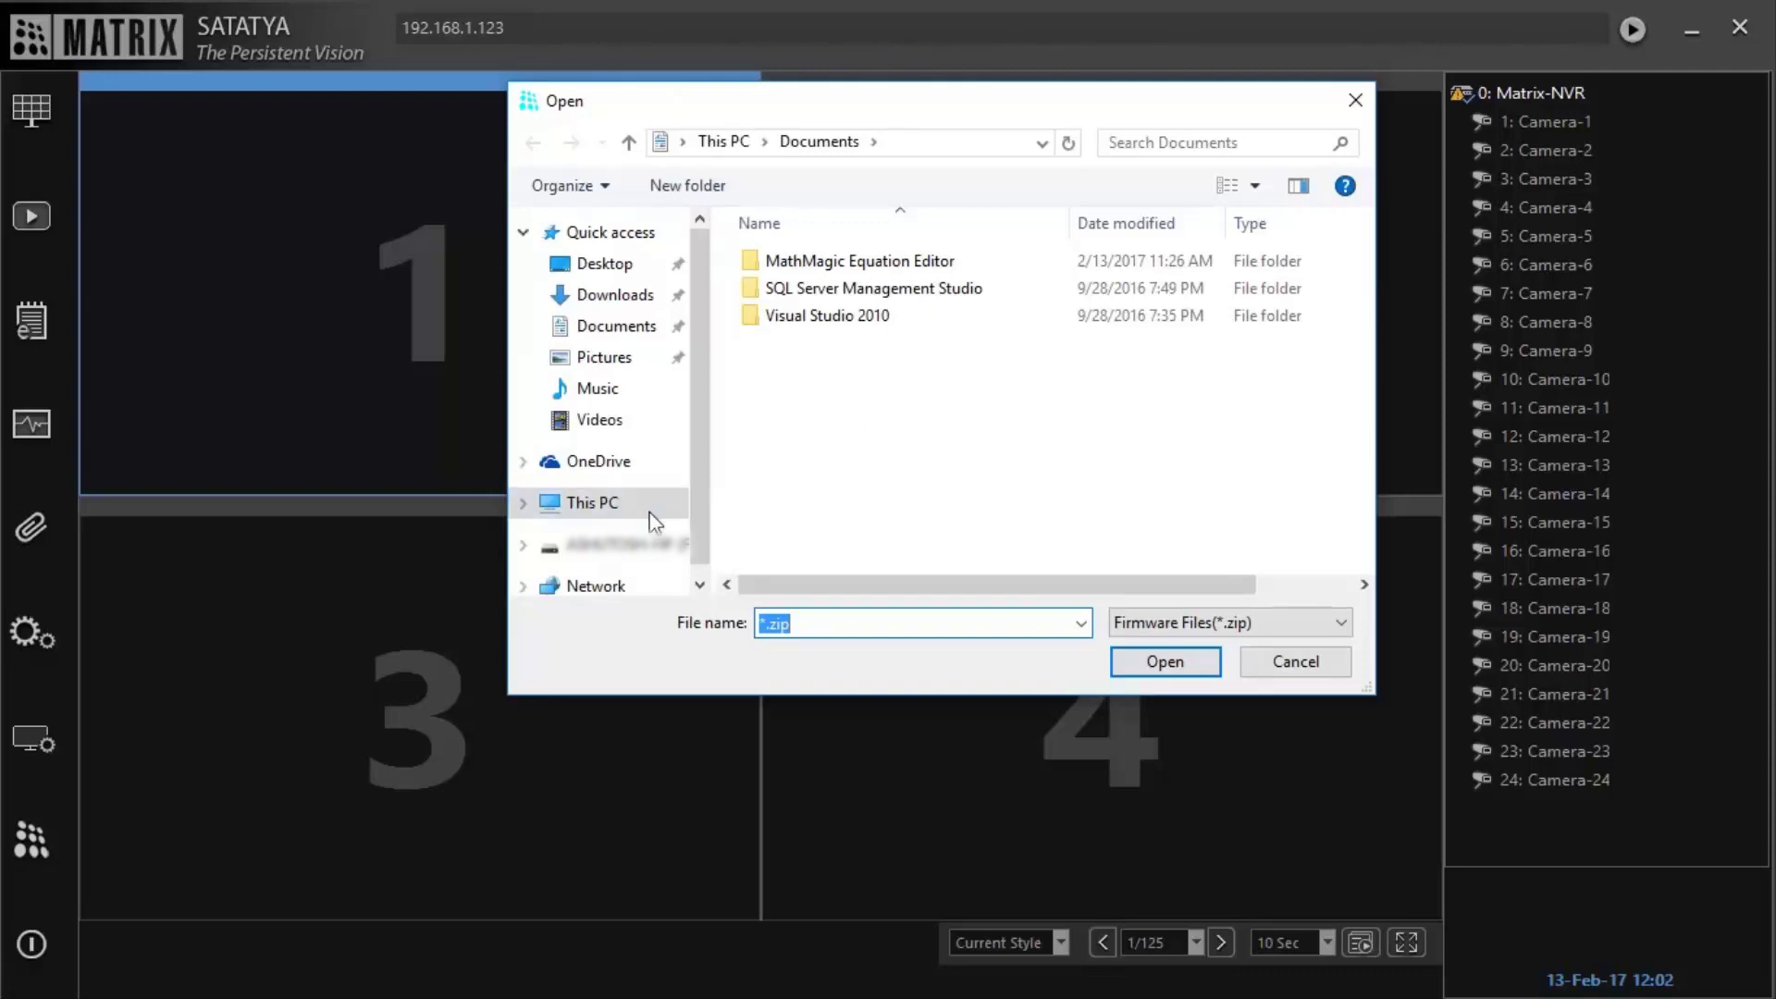
pyautogui.click(634, 546)
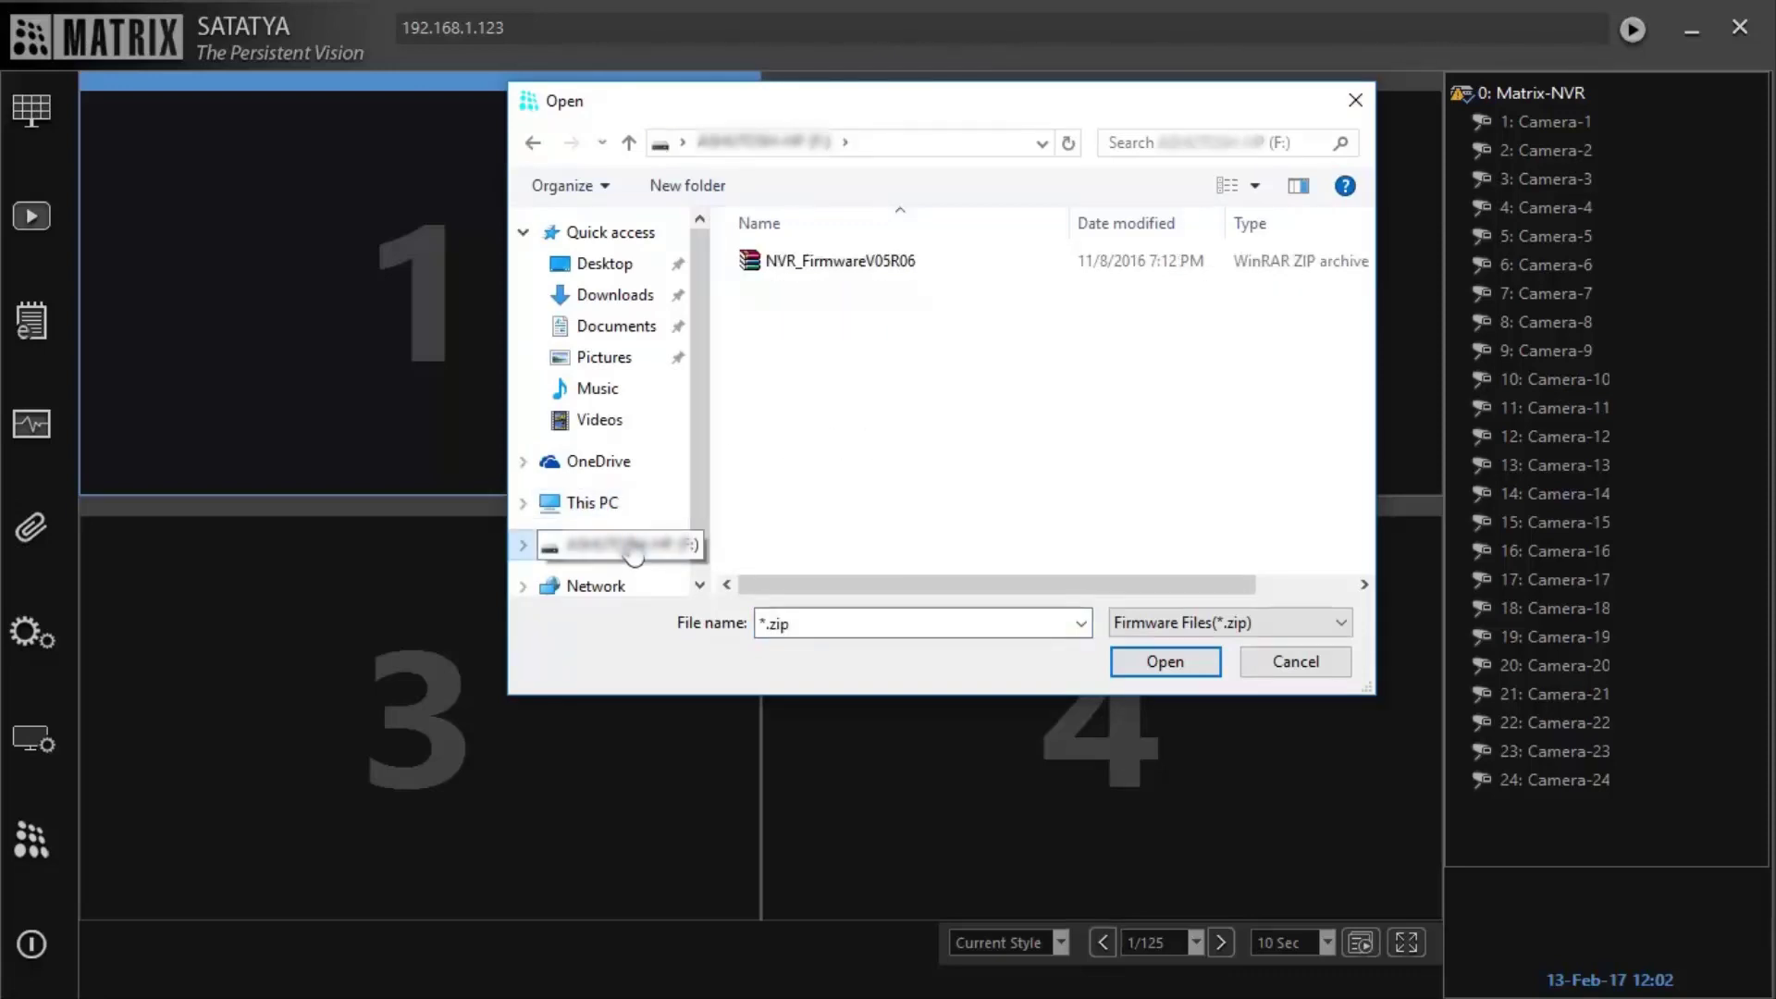
pyautogui.click(928, 263)
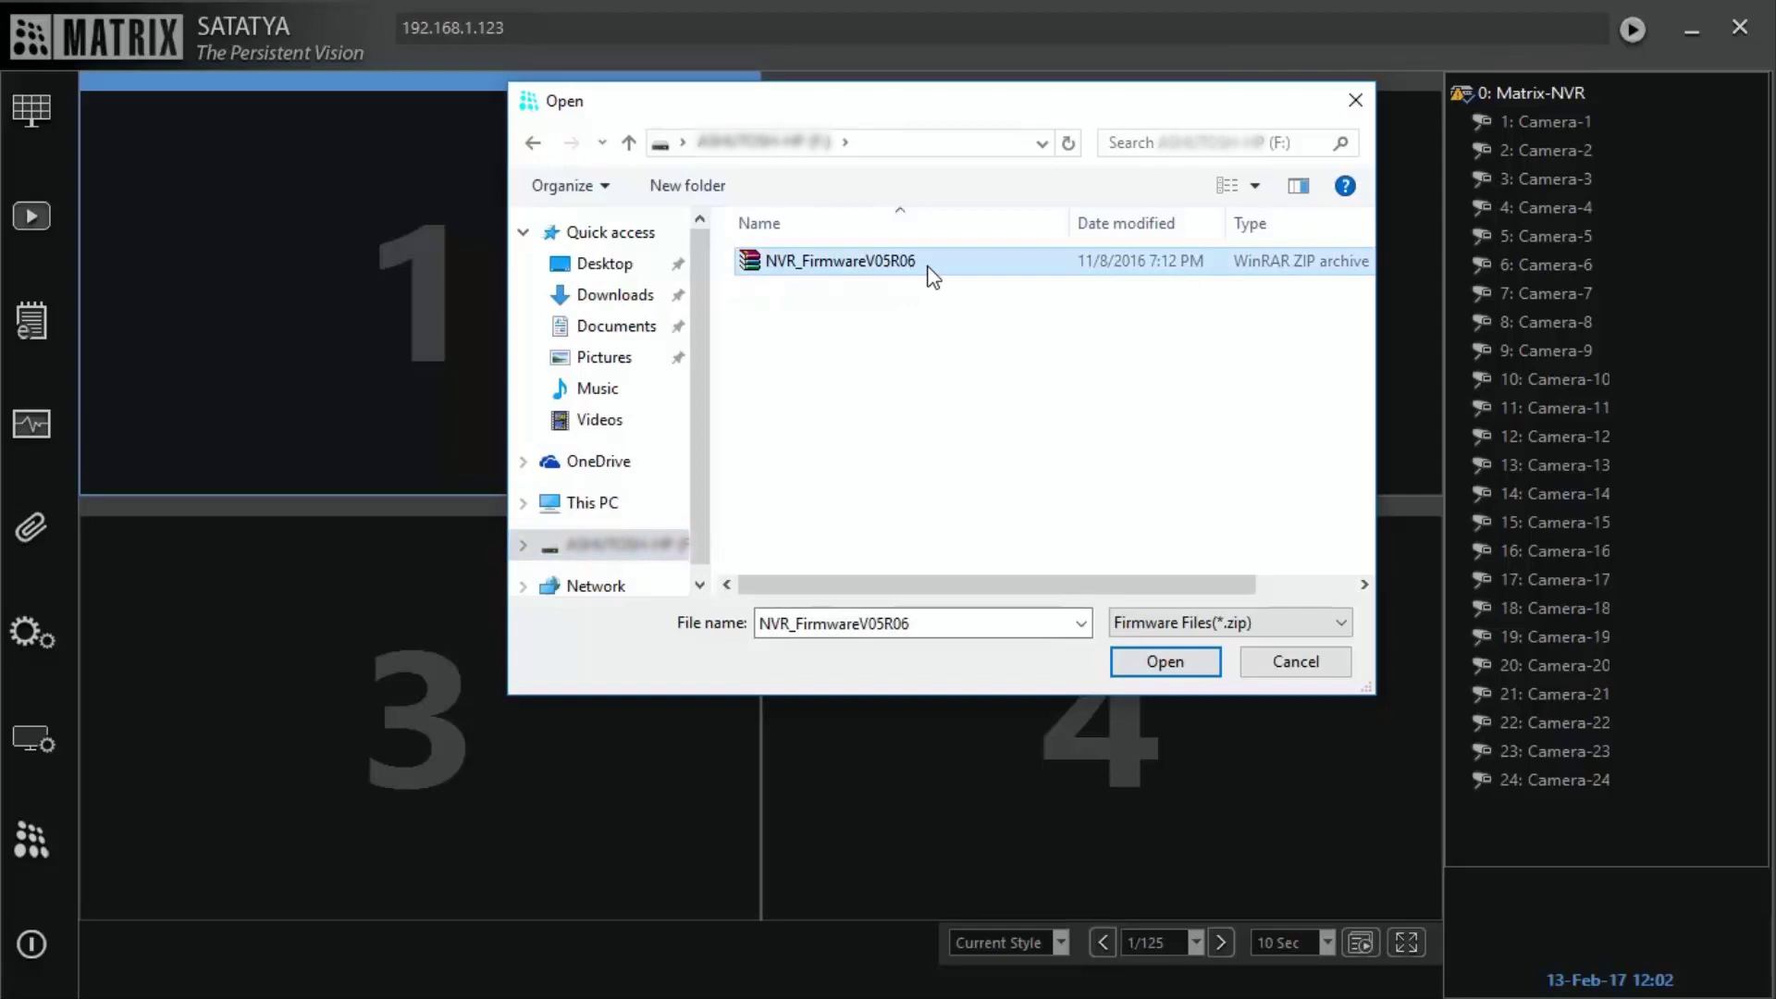
pyautogui.click(1142, 667)
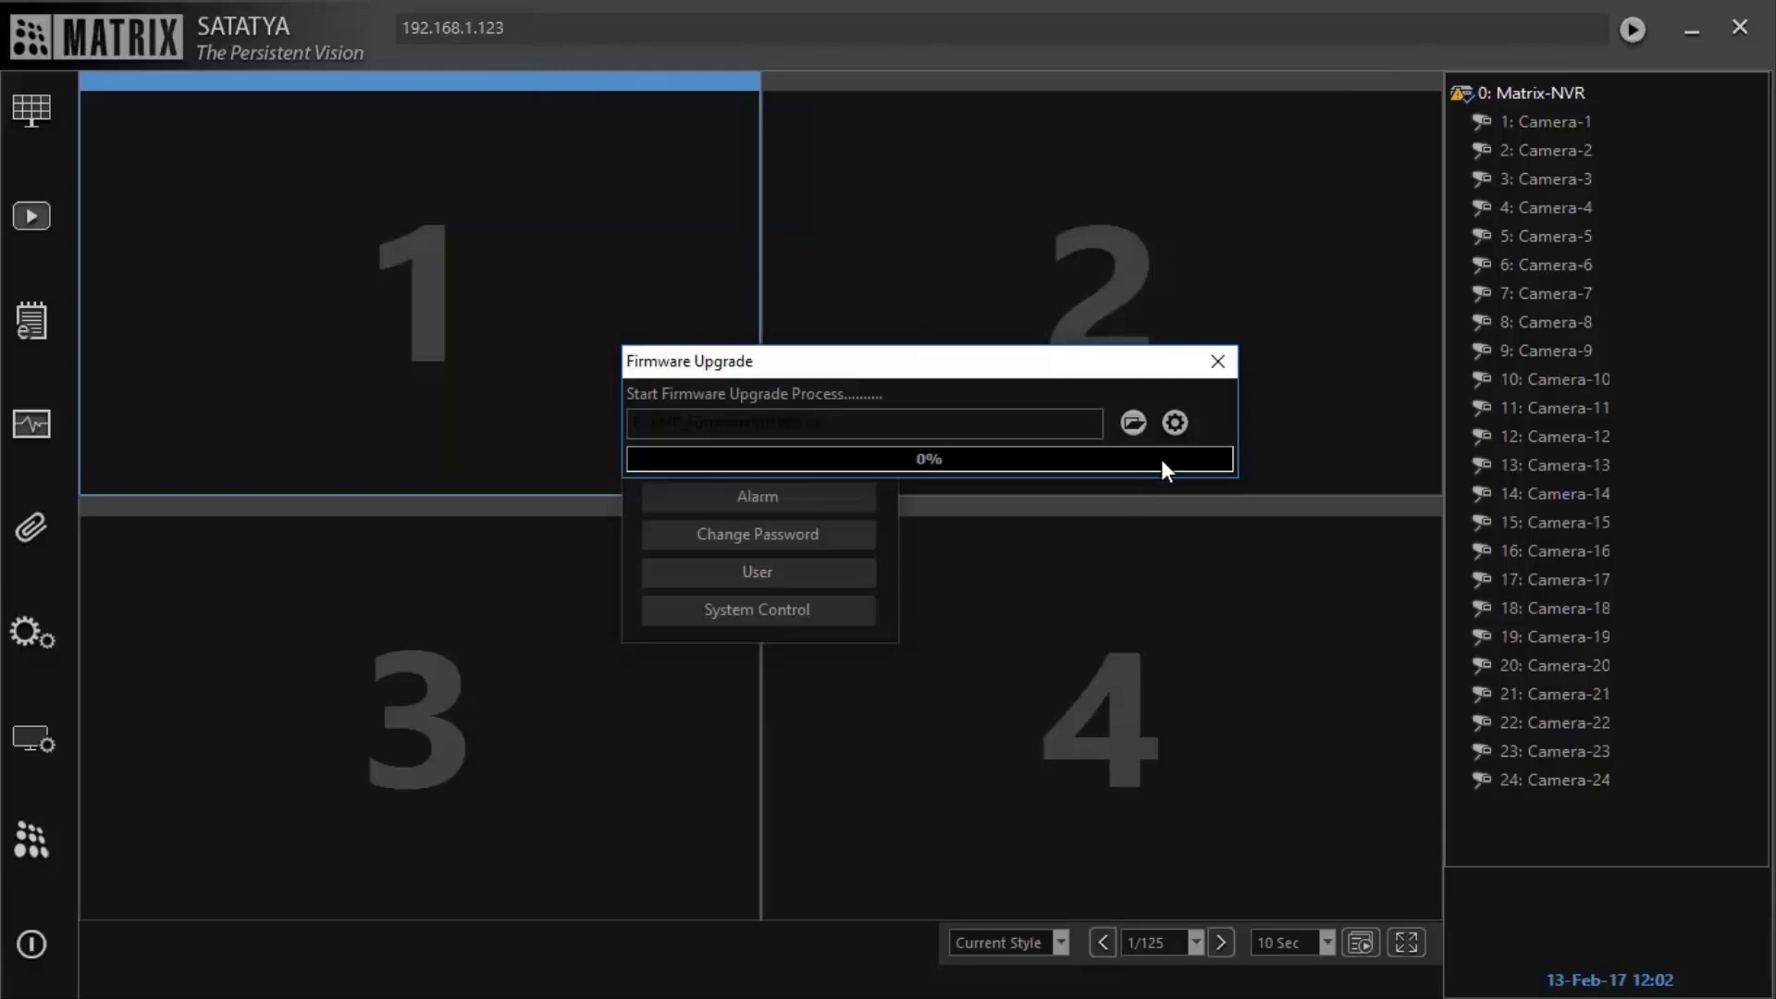
# - Start the firmware upgrade and wait for the NVR to reboot to the login form
pyautogui.click(1174, 431)
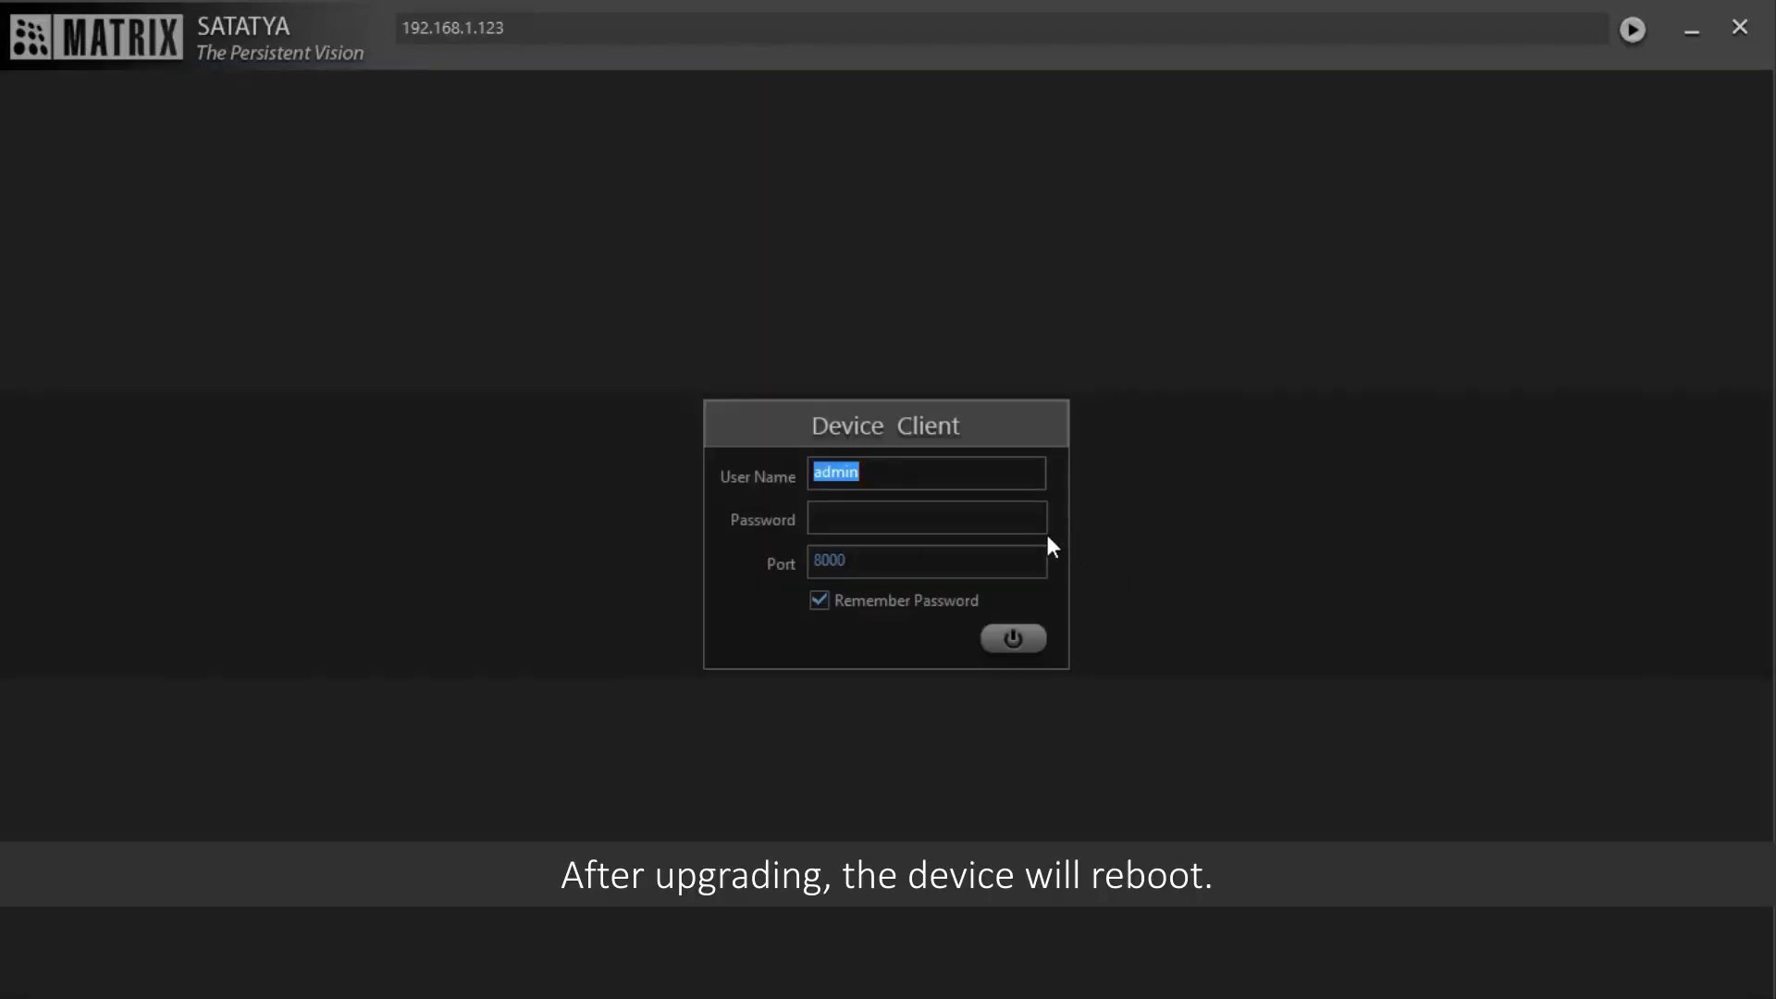
# - Log back in with the password and confirm firmware V05R06 in the About info
pyautogui.press('Tab')
pyautogui.click(1021, 638)
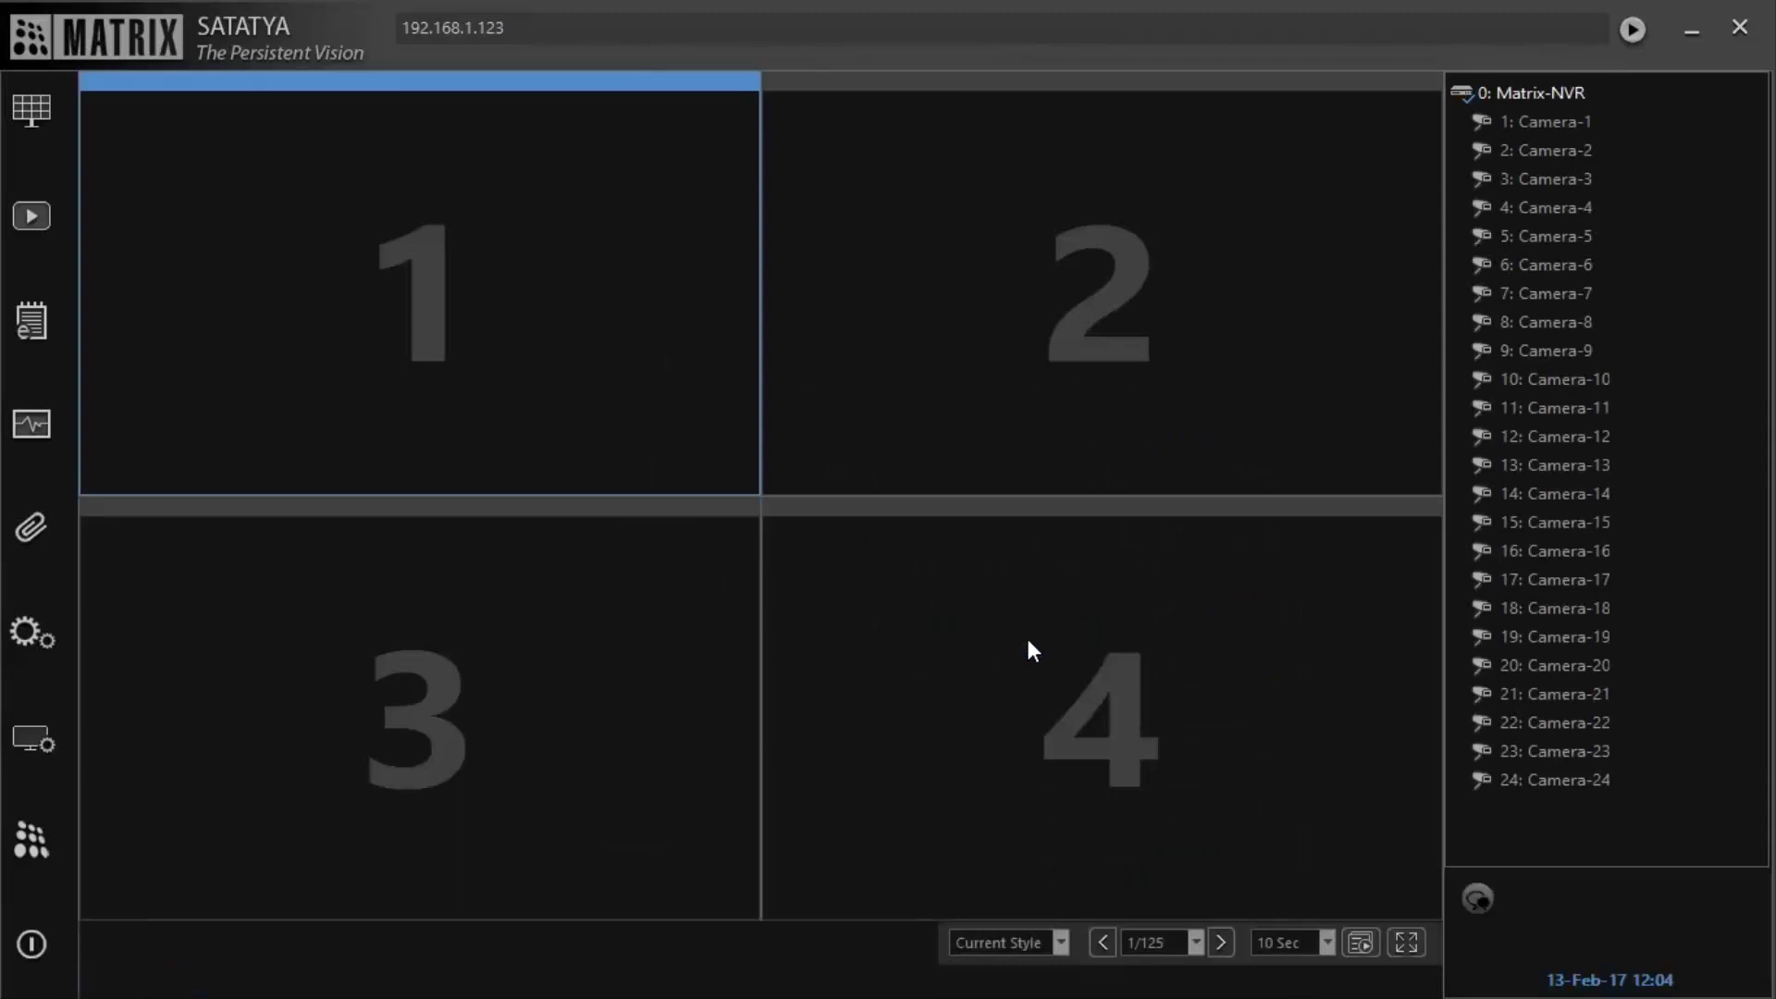
pyautogui.click(31, 842)
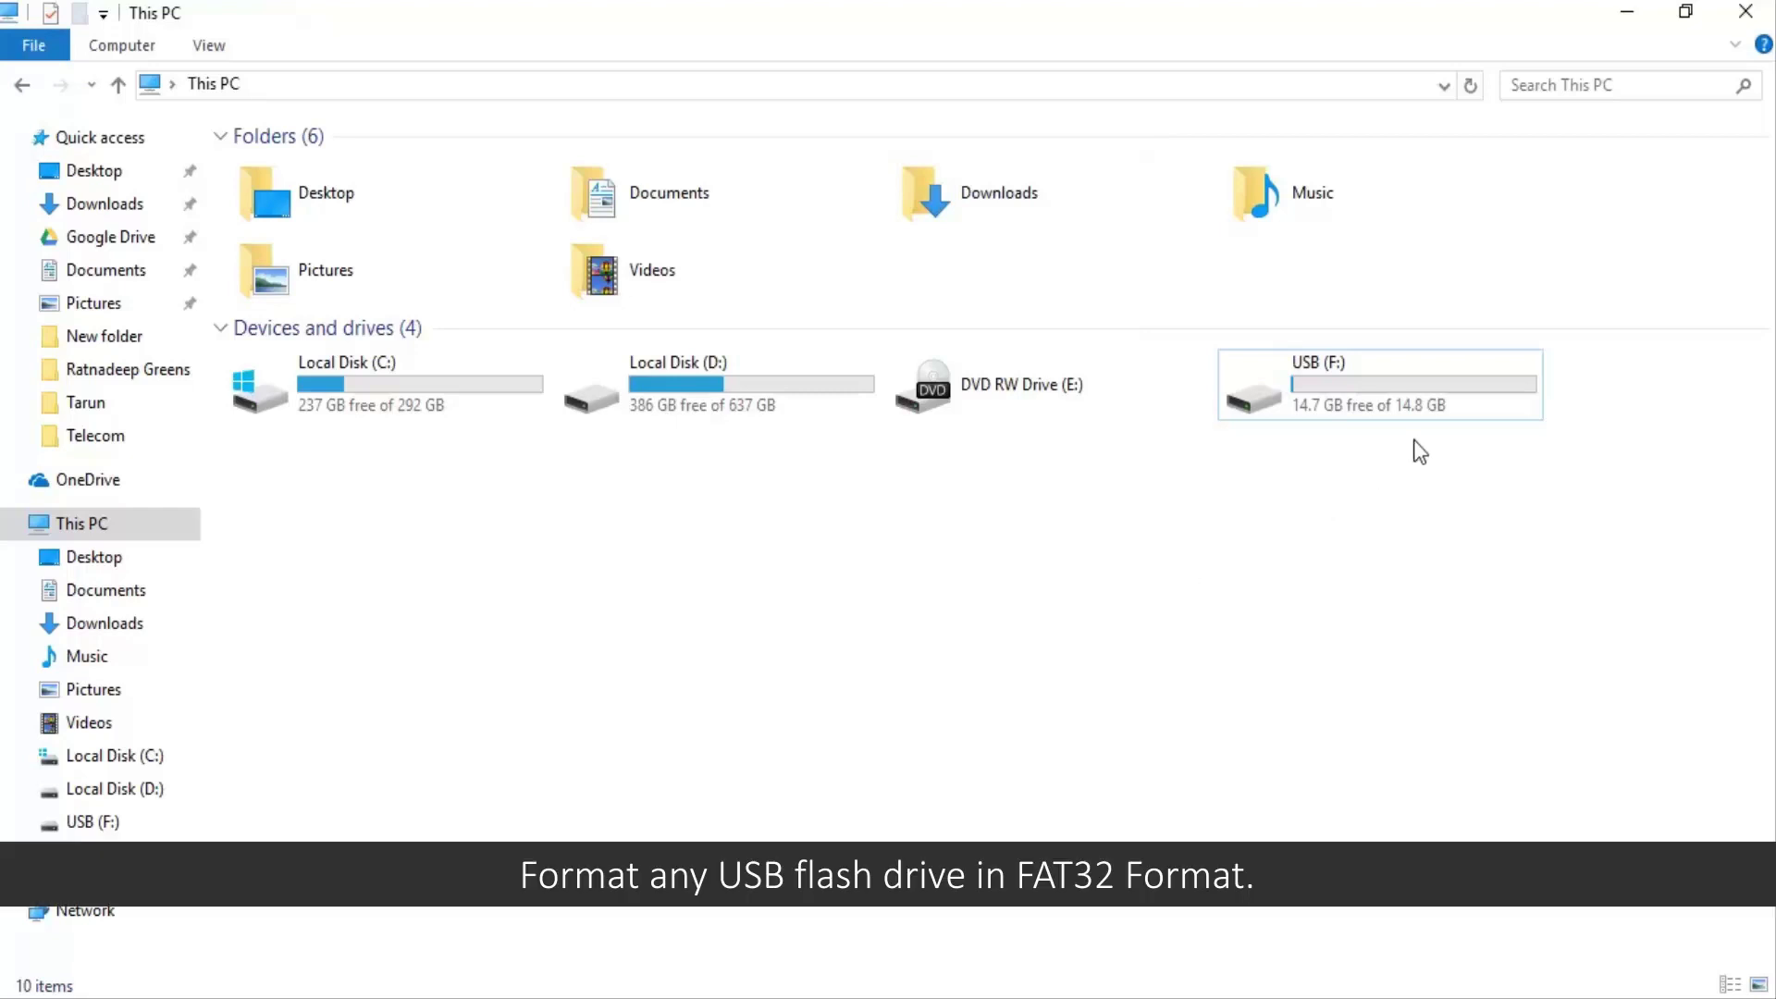
# - Open the Format window for USB (F:) and keep FAT32 as the file system
pyautogui.click(1457, 410)
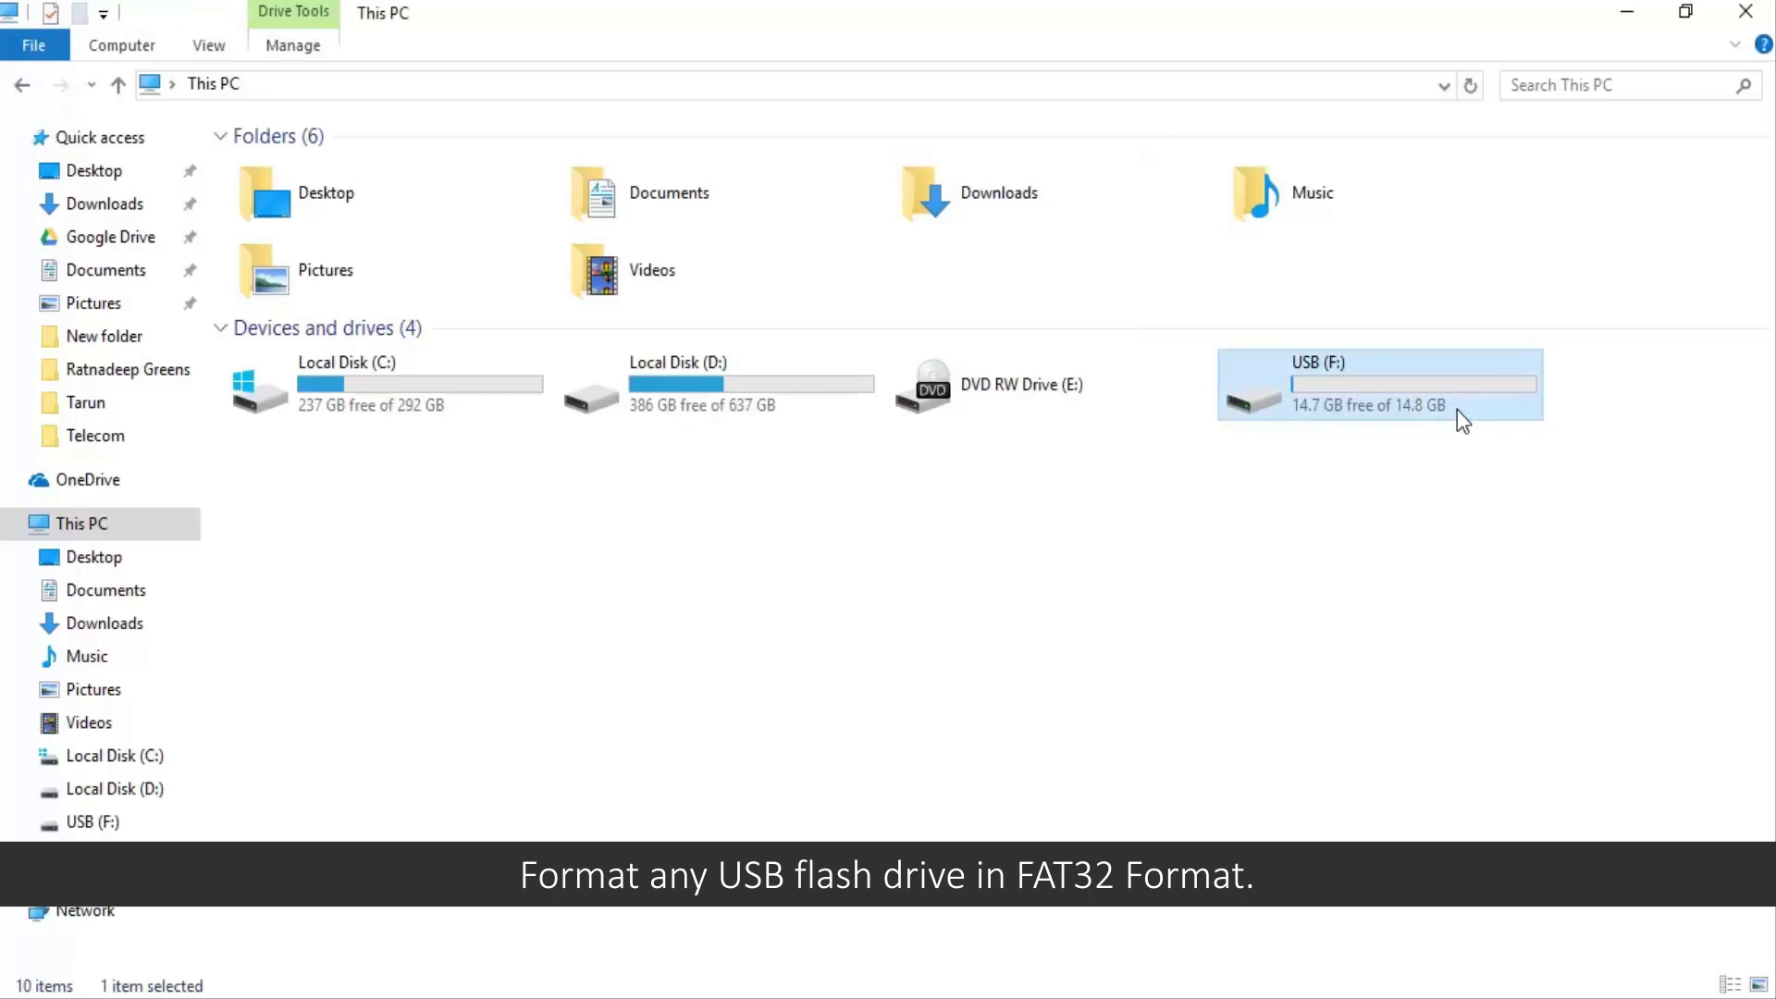
pyautogui.rightClick(1457, 416)
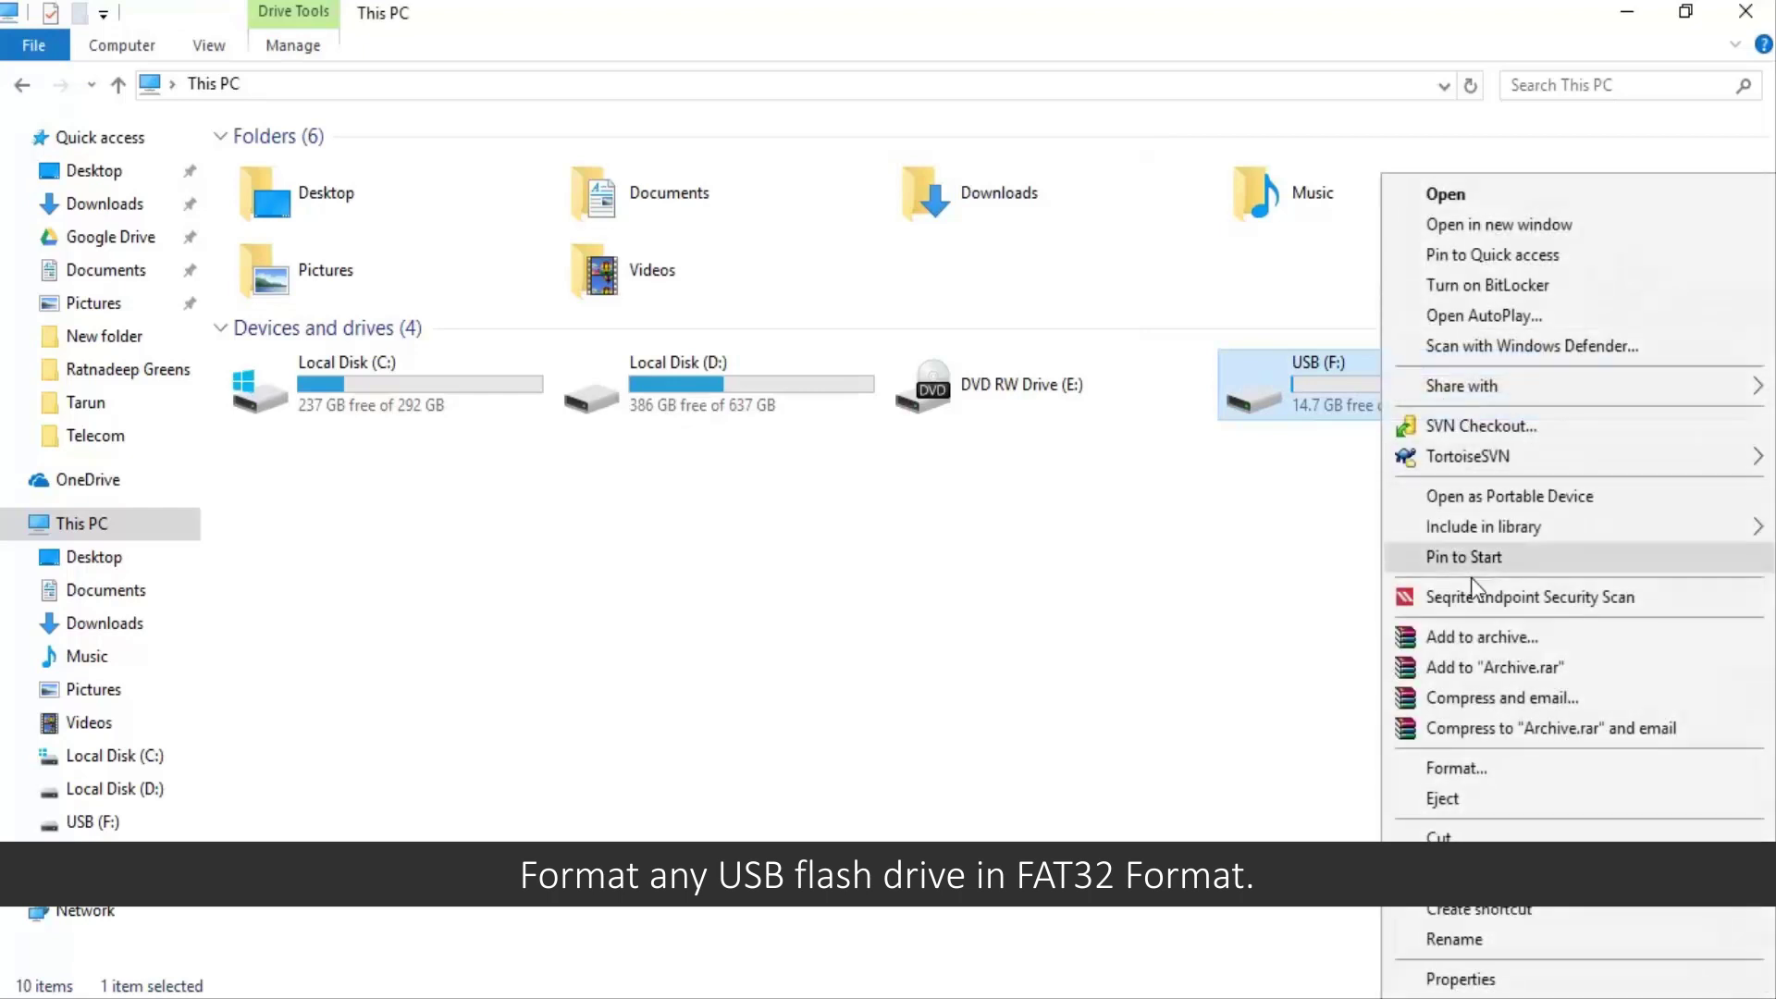
pyautogui.click(1499, 768)
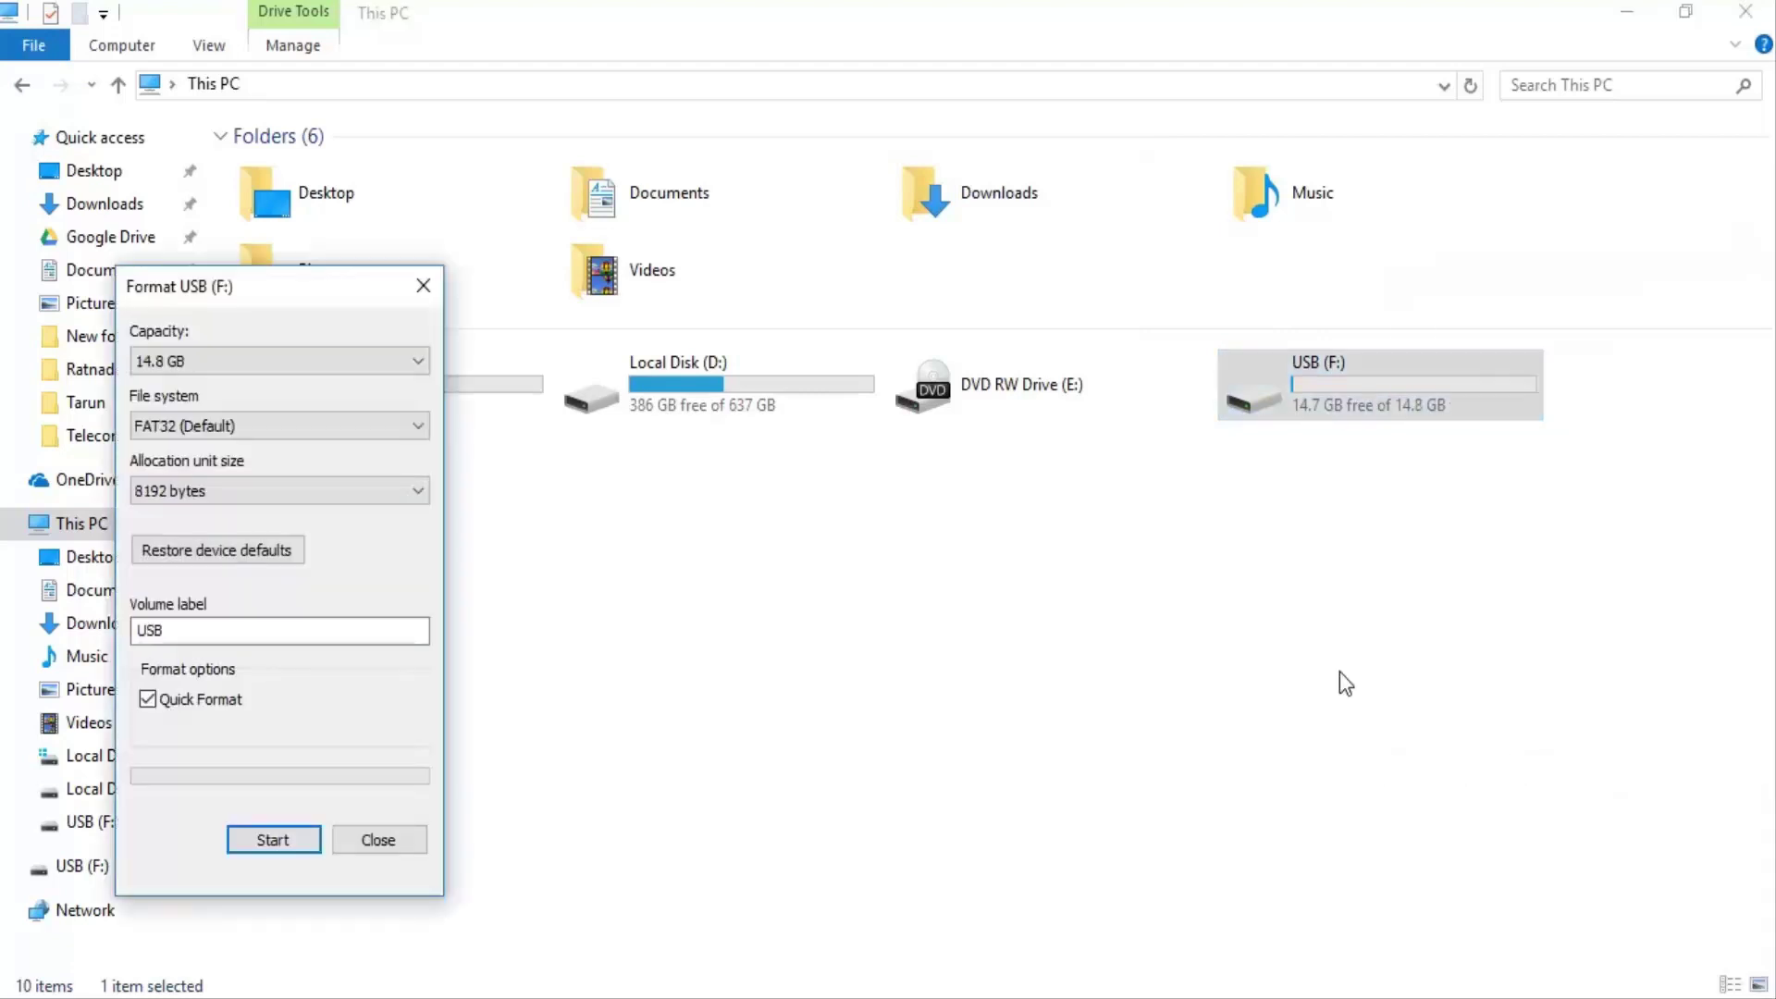
pyautogui.moveTo(368, 281); pyautogui.dragTo(791, 190)
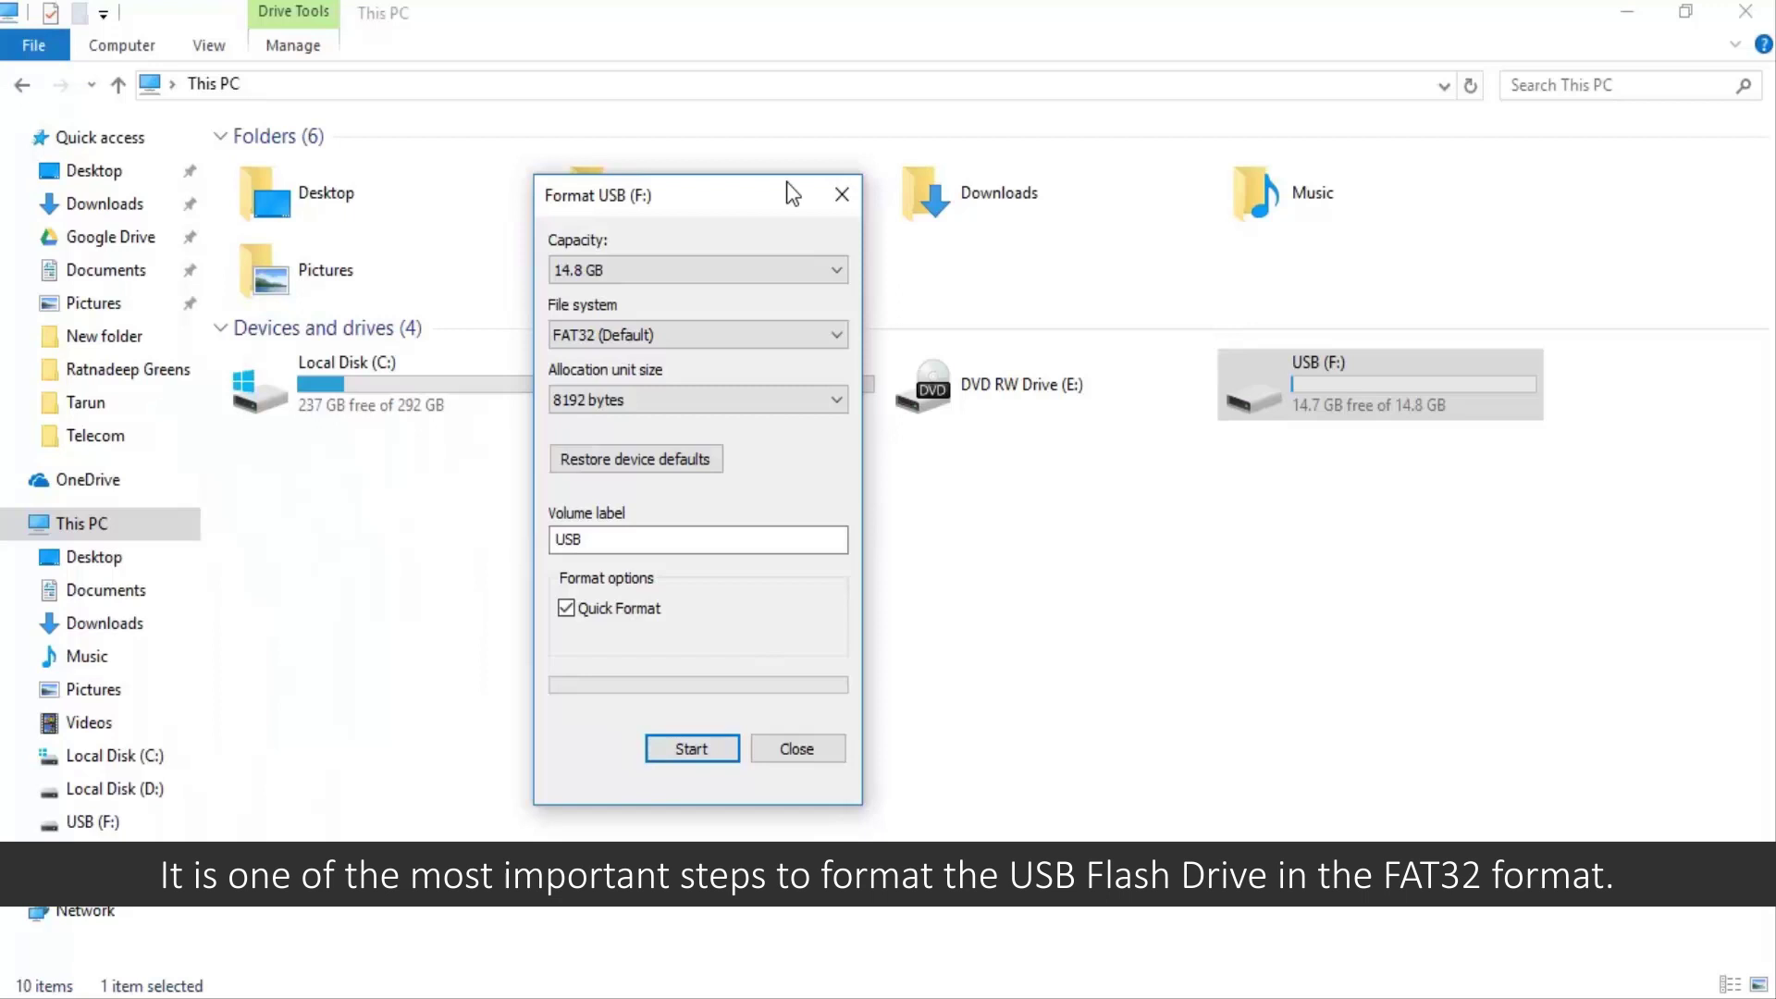
pyautogui.click(777, 333)
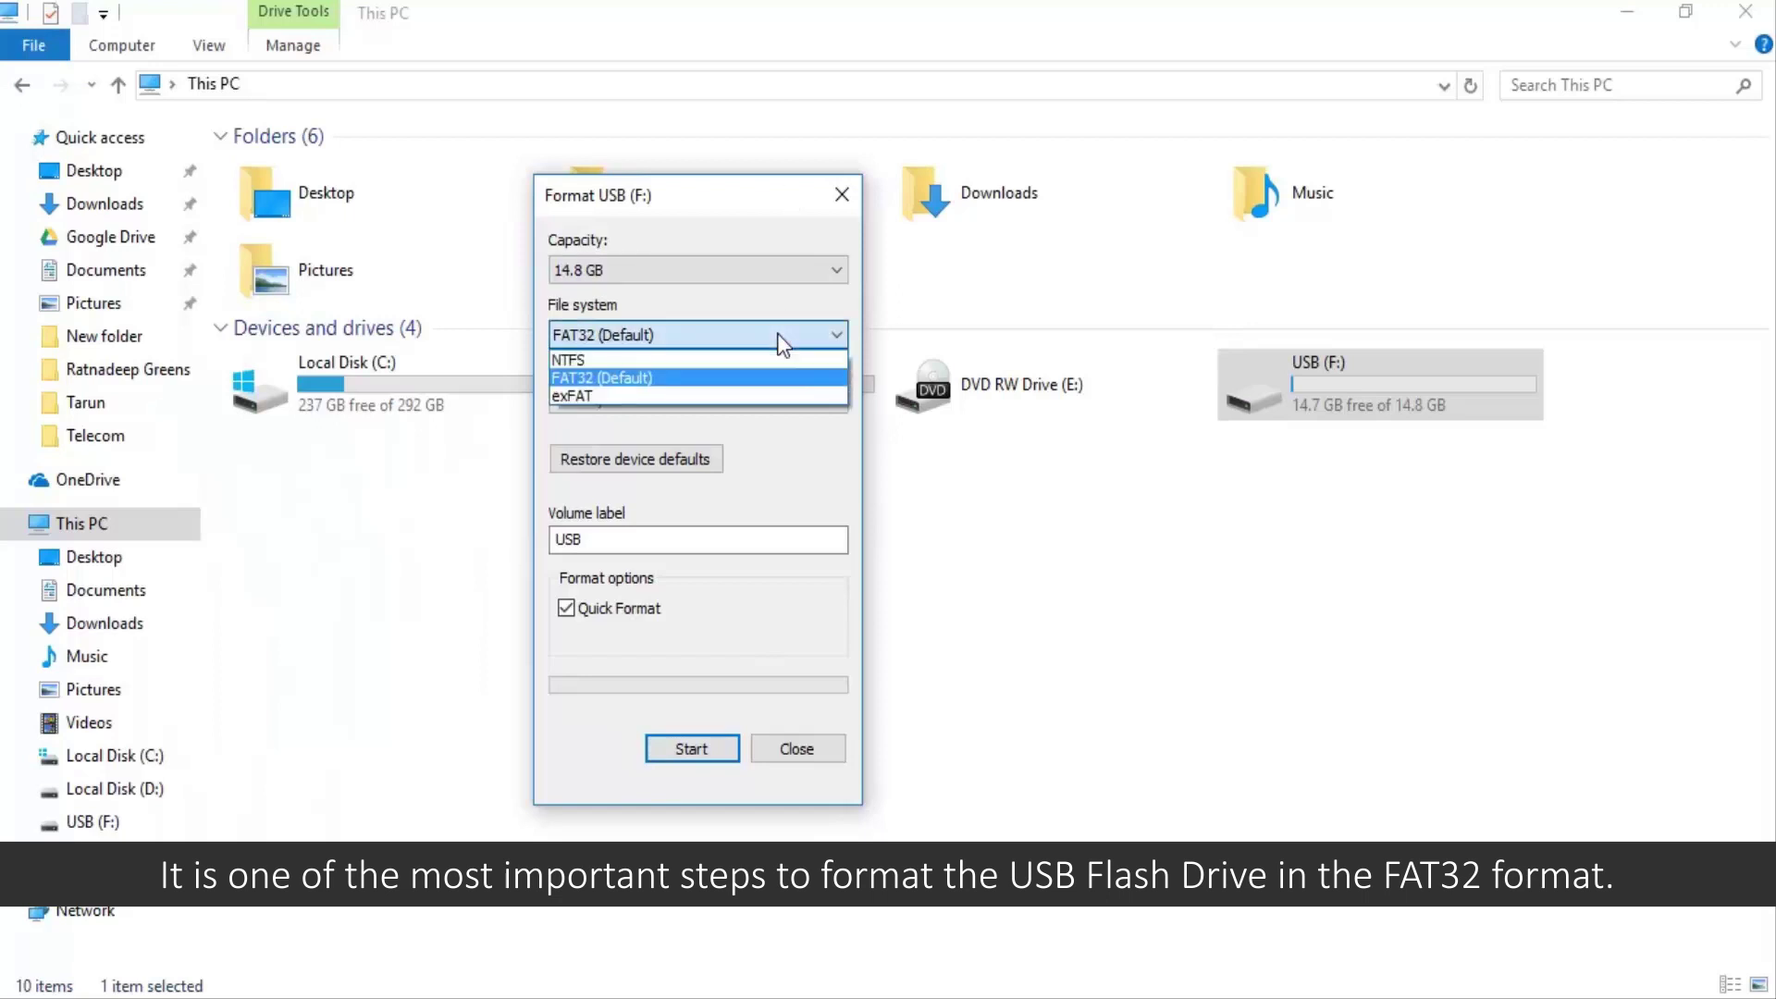
pyautogui.click(774, 374)
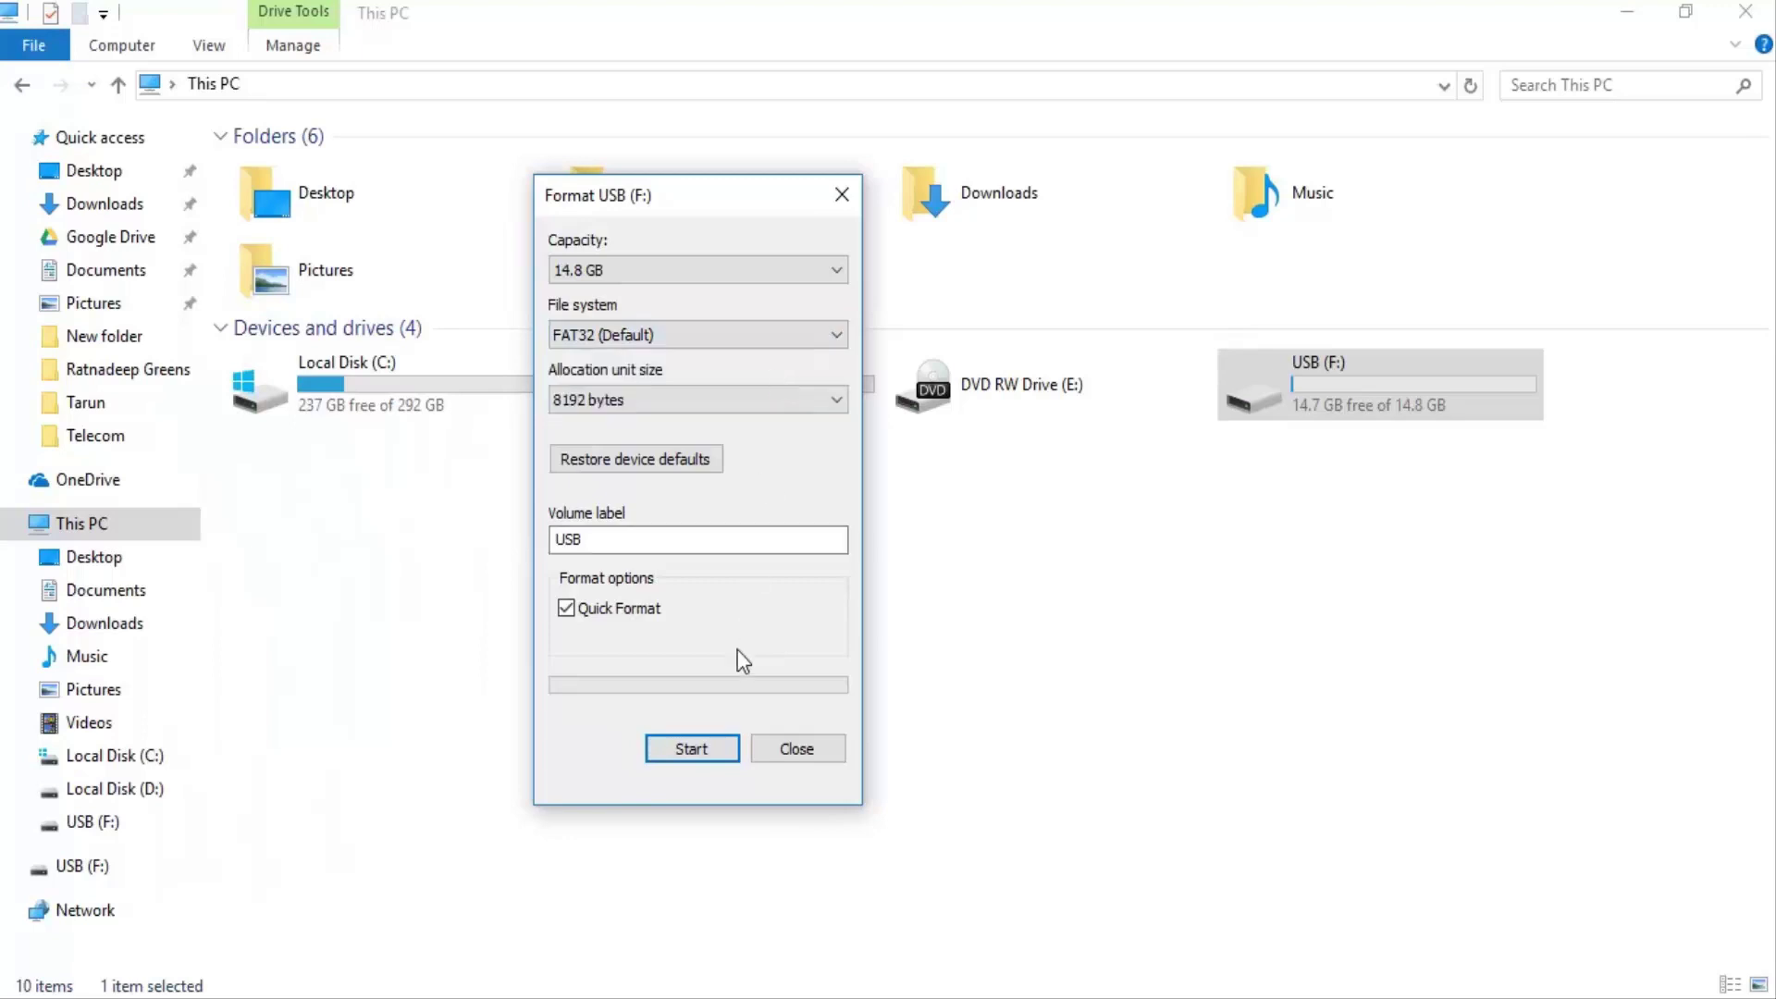
# - Run the quick format, accept the data-erase warning, and close the window
pyautogui.click(722, 741)
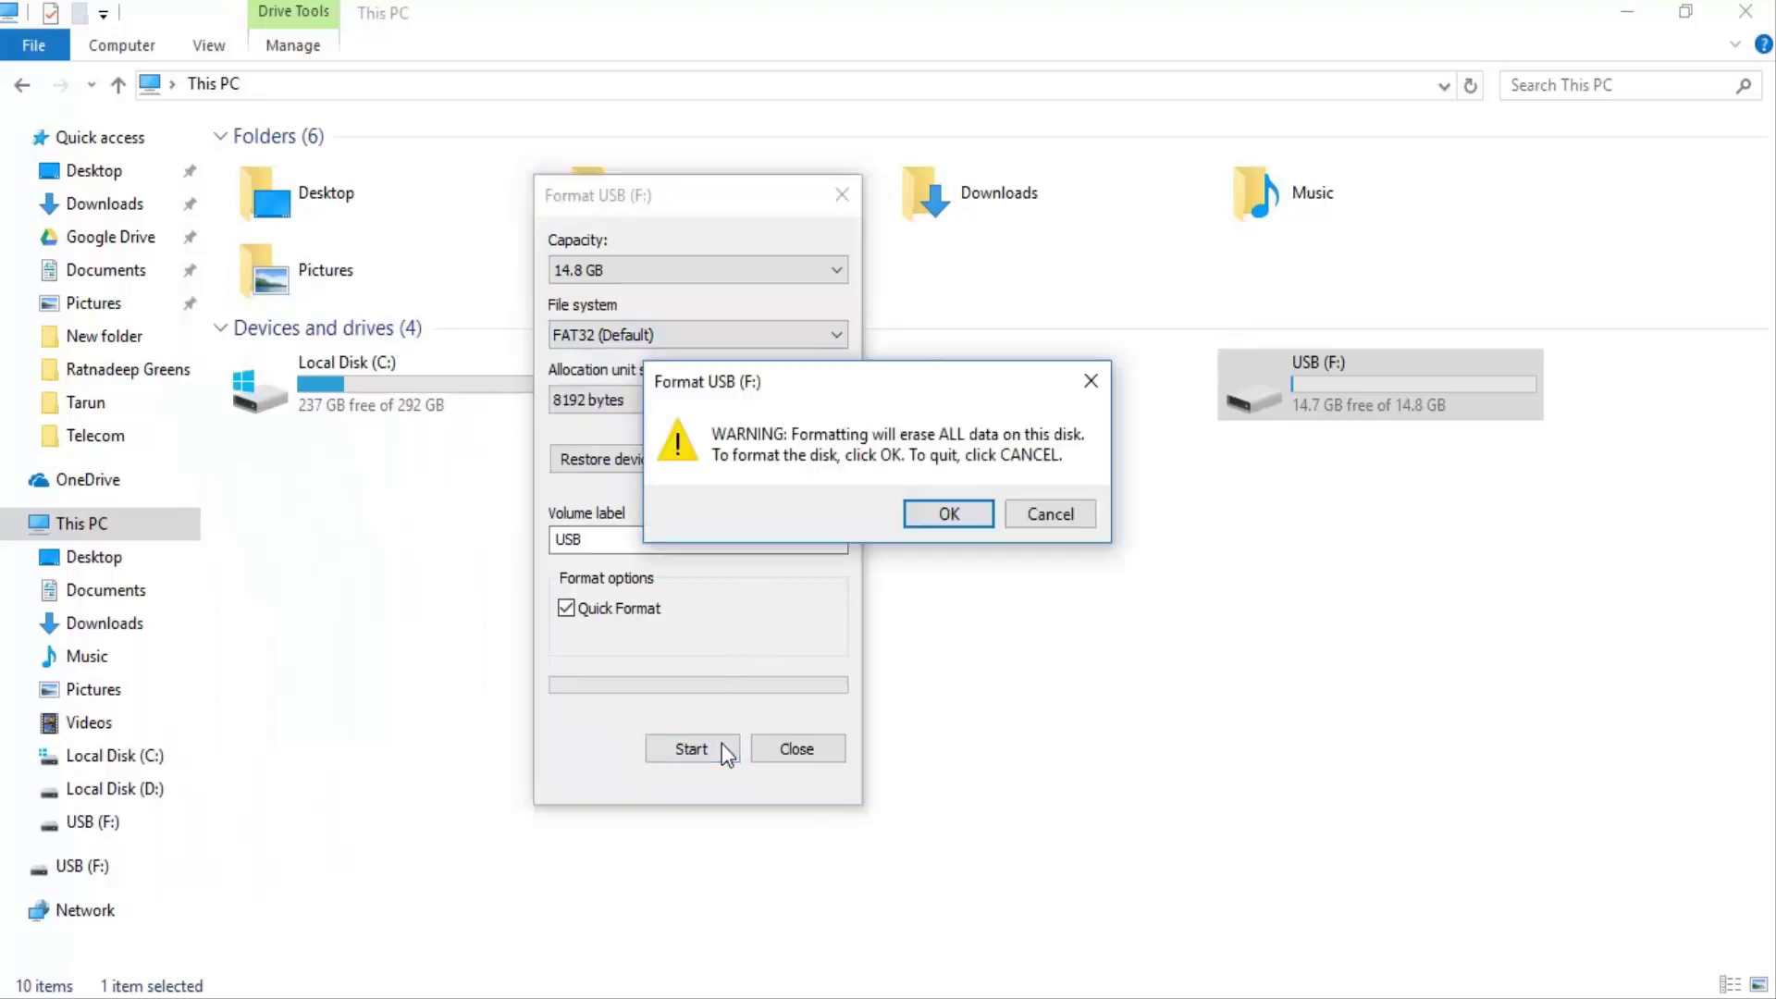
pyautogui.click(962, 514)
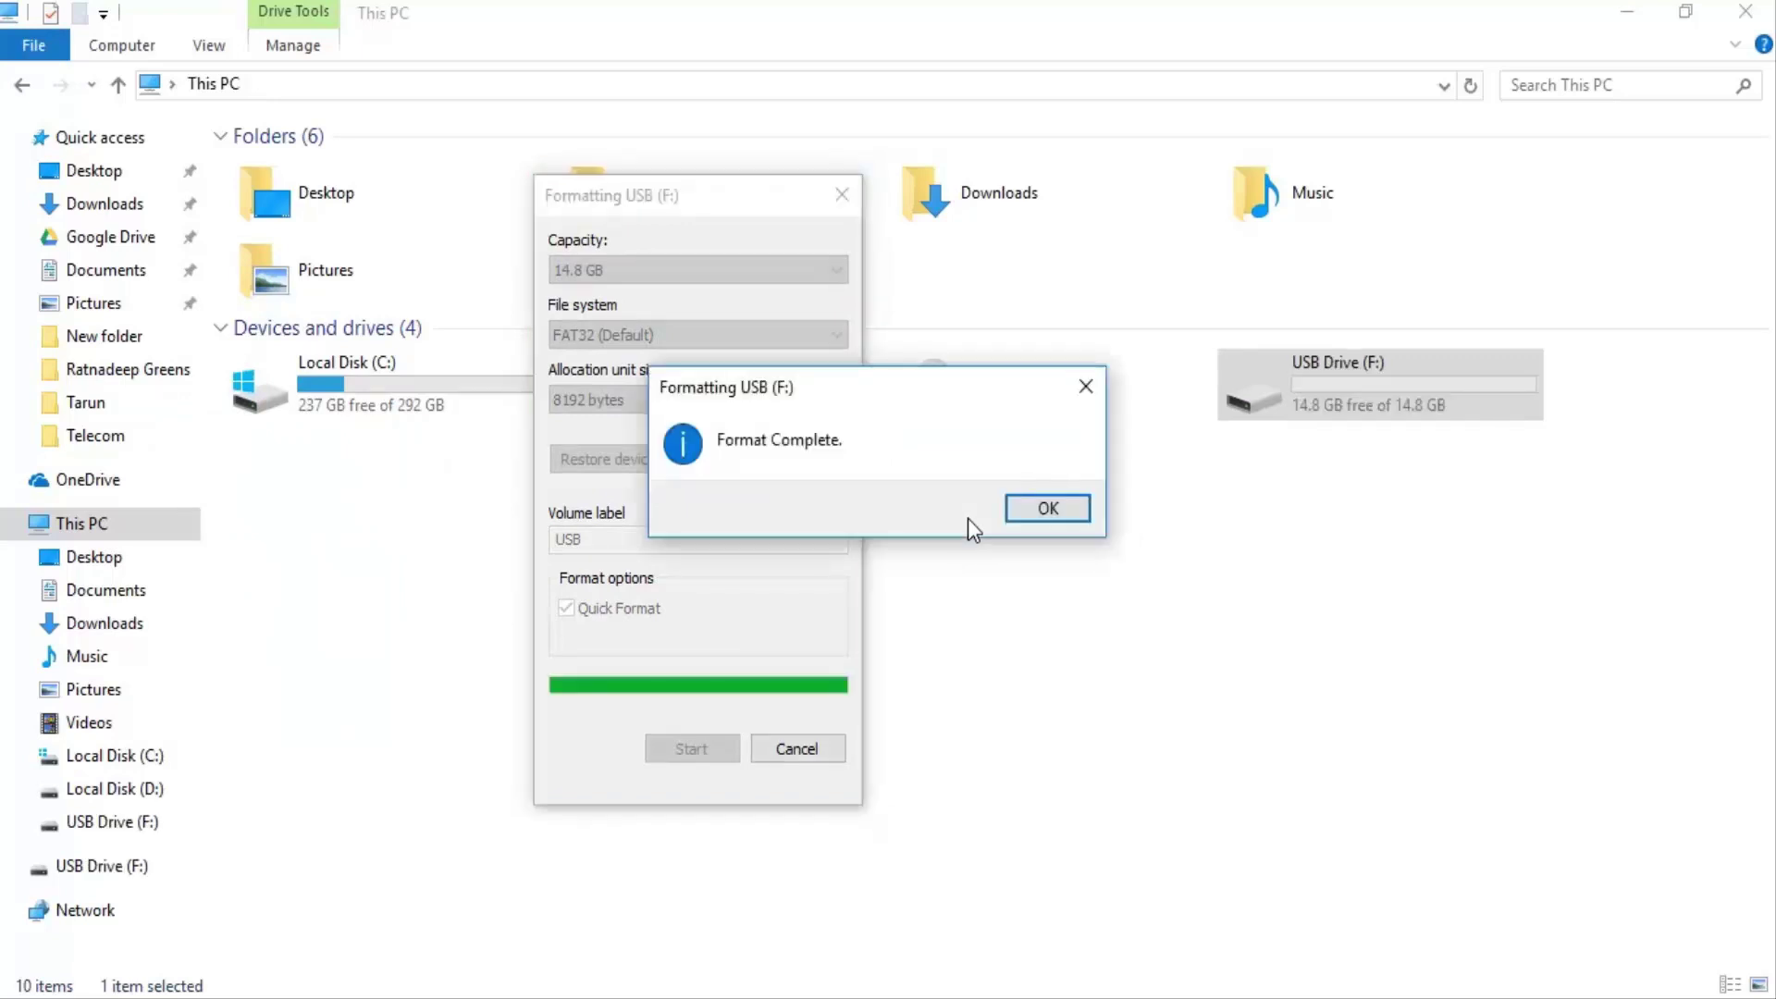
pyautogui.click(1026, 514)
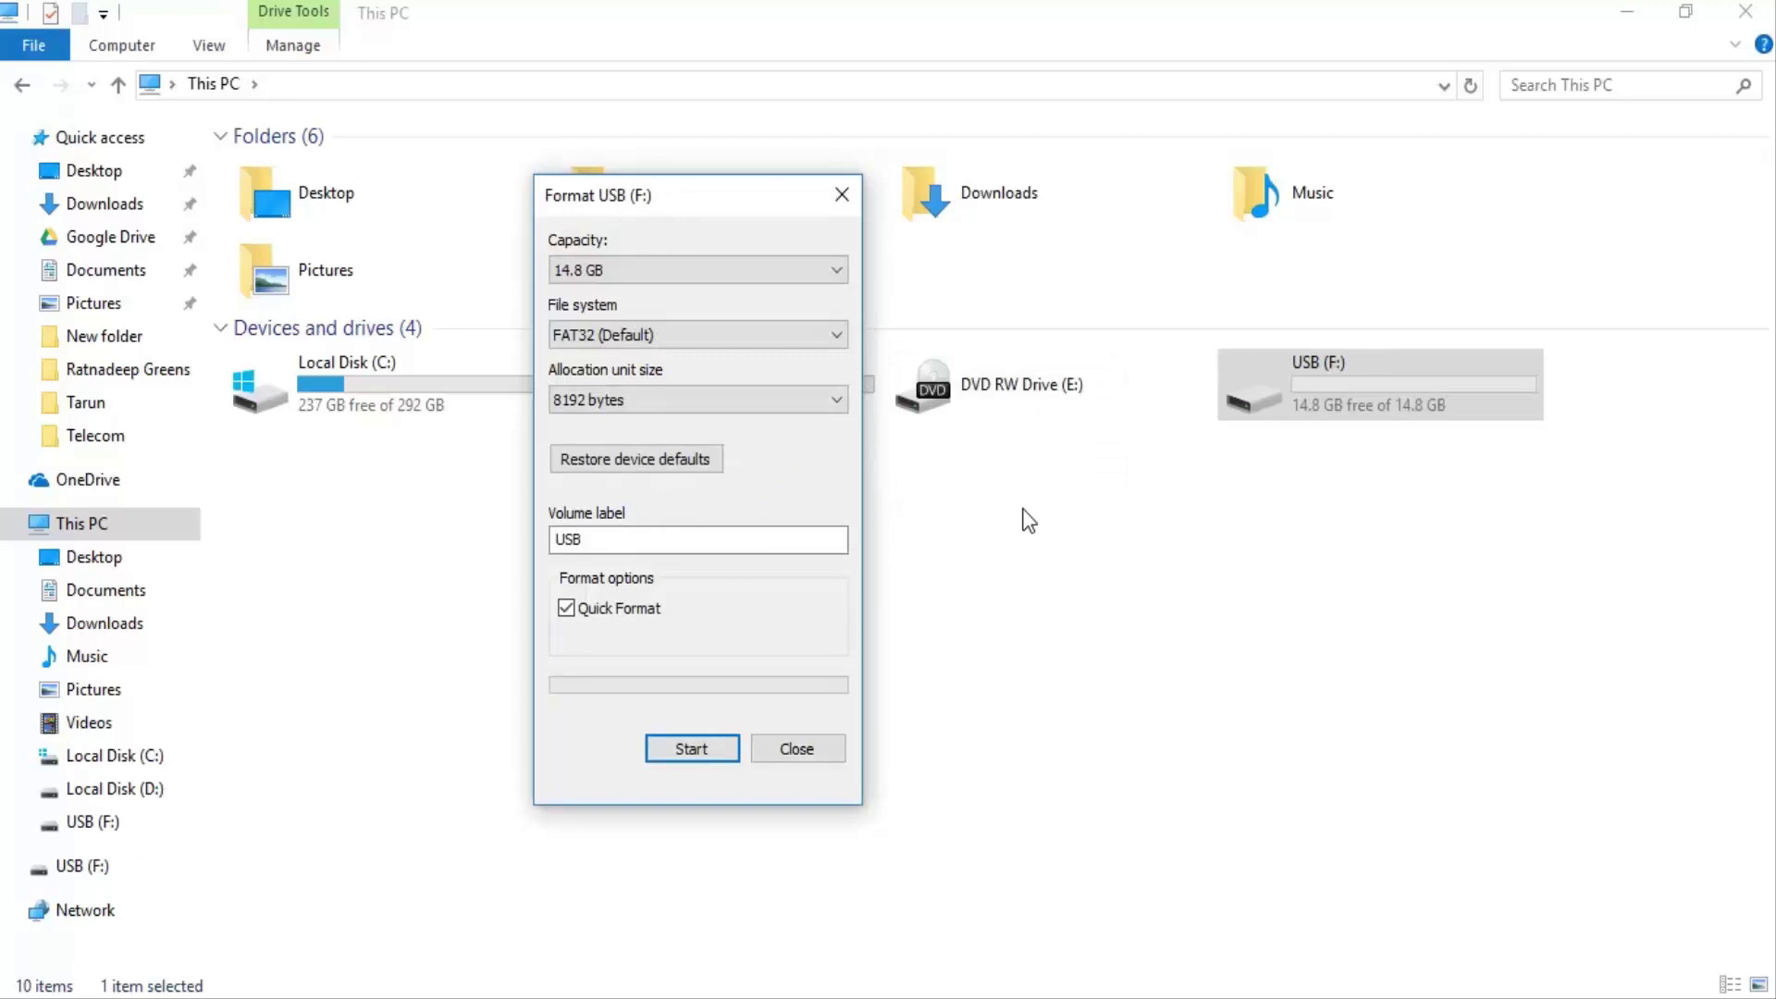
pyautogui.click(812, 746)
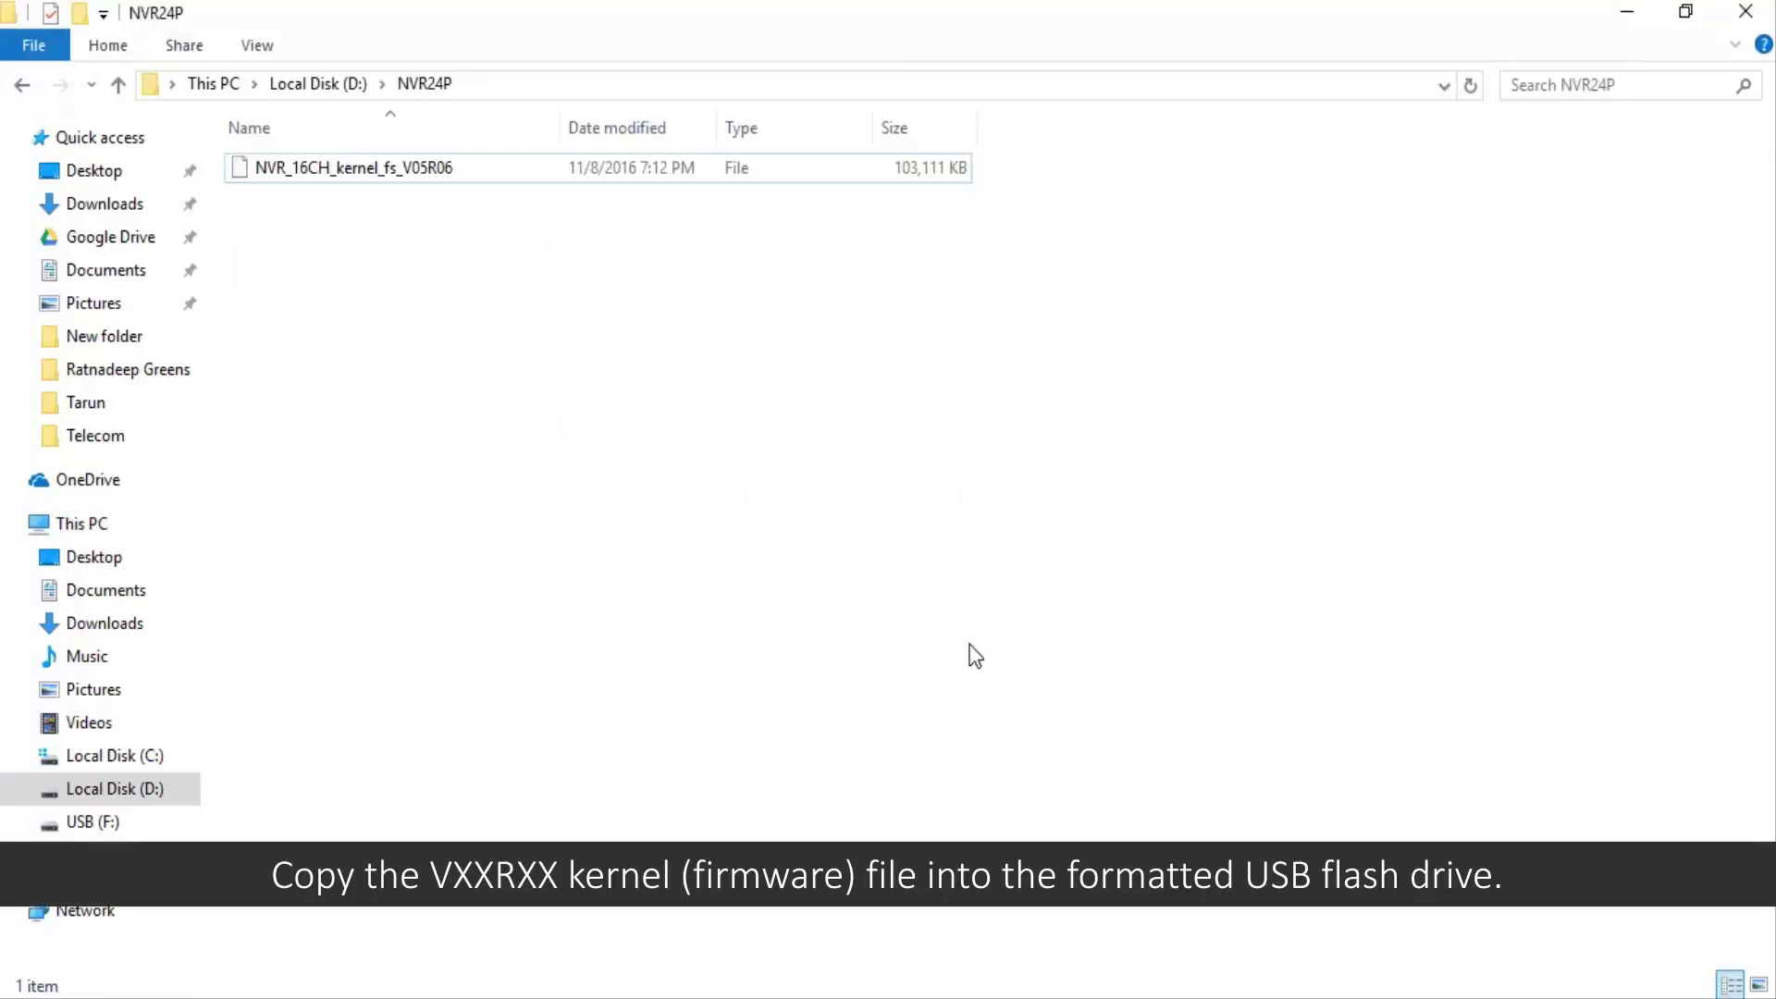
# - Copy the NVR_16CH_kernel_fs_V05R06 file from D:\NVR24P
pyautogui.click(482, 166)
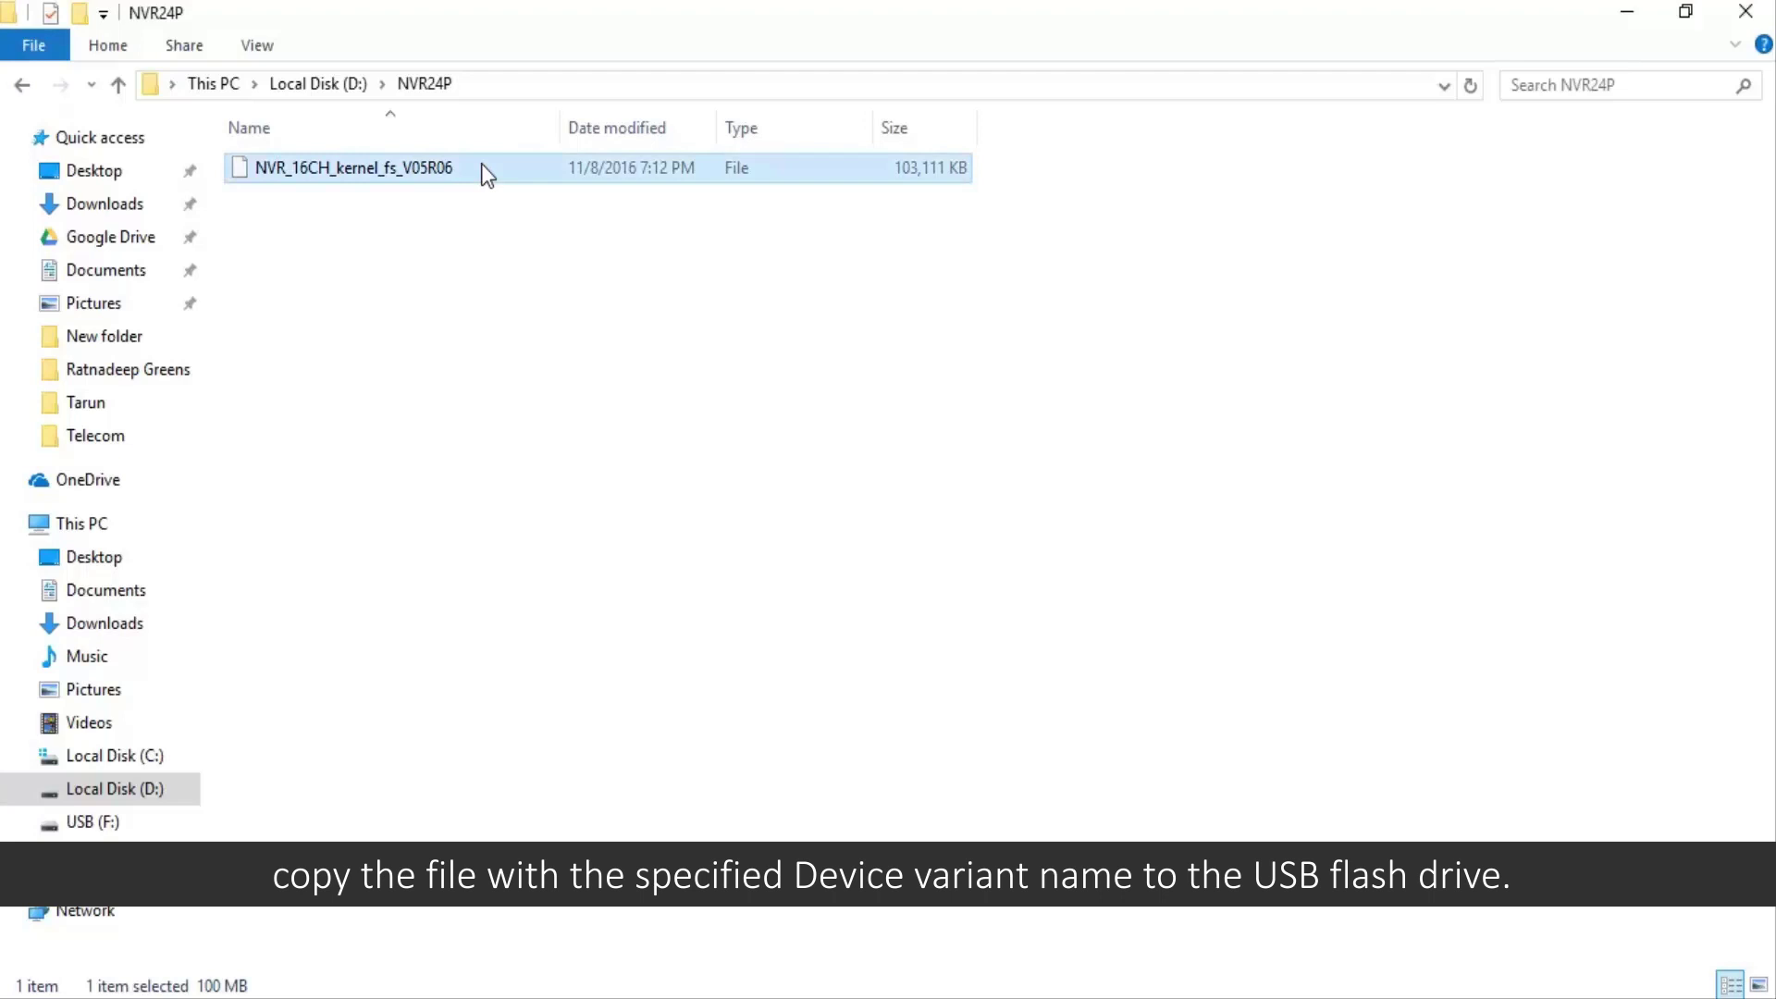
pyautogui.rightClick(485, 173)
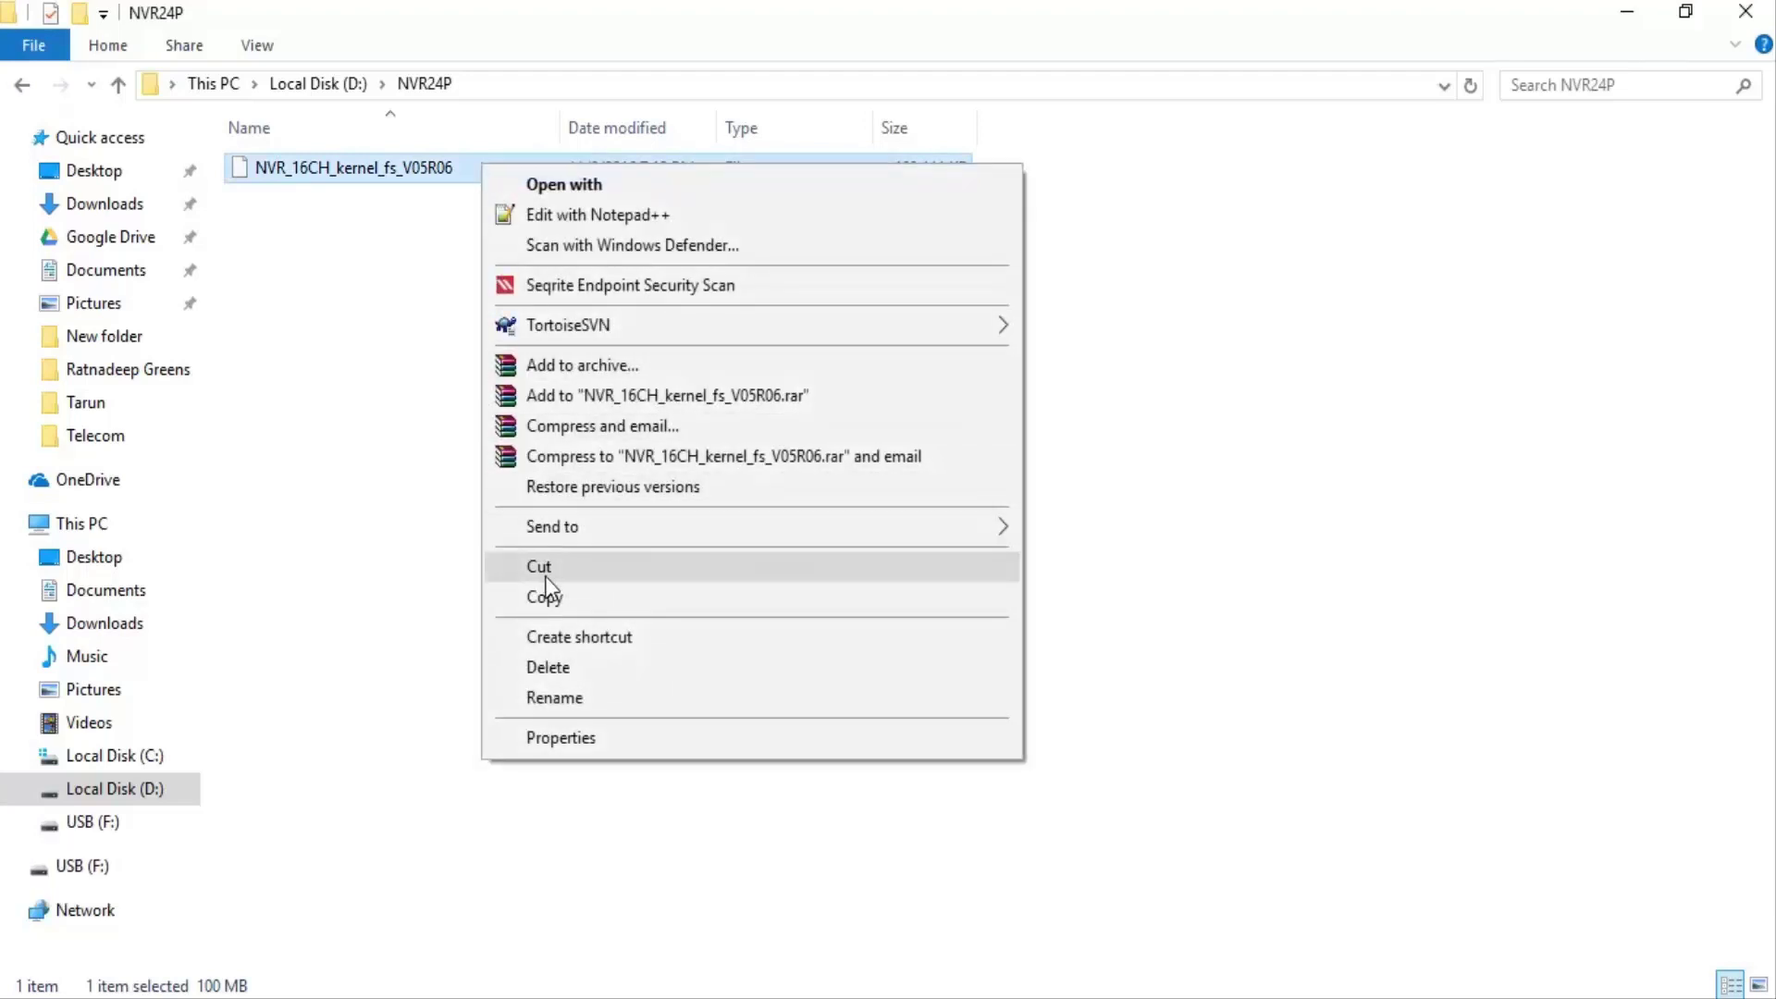
pyautogui.click(579, 597)
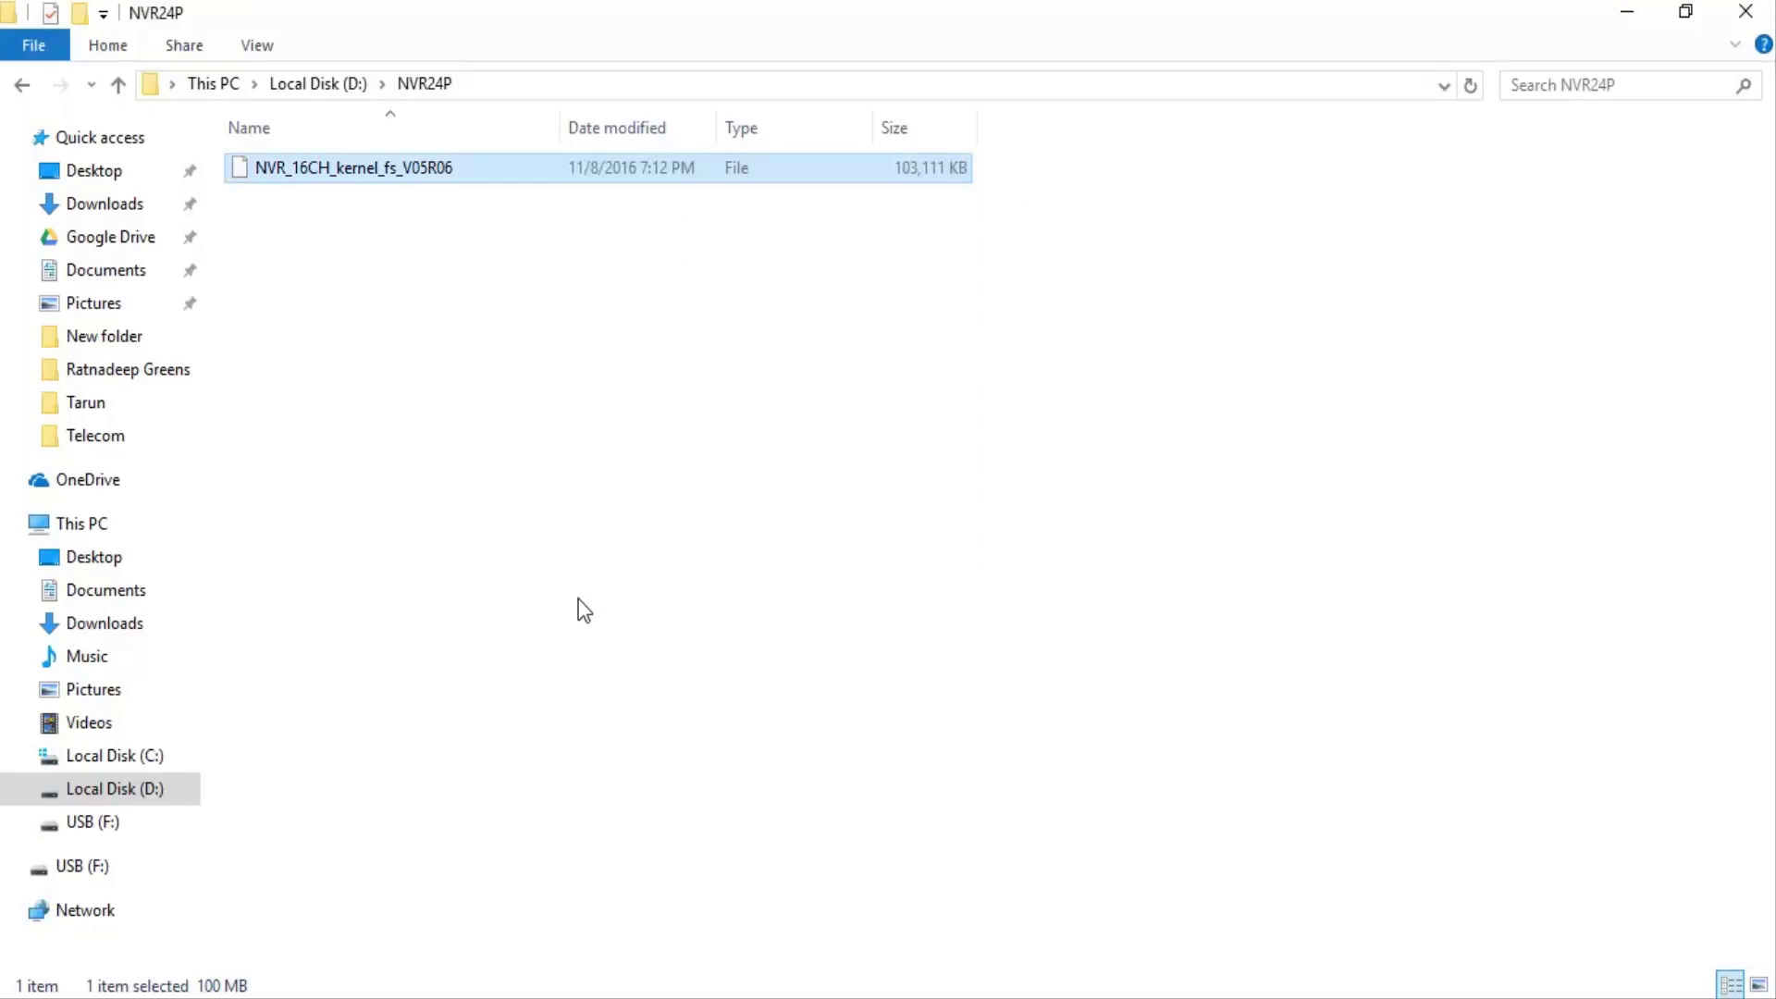
# - Paste the kernel file into the empty USB (F:) drive
pyautogui.click(135, 823)
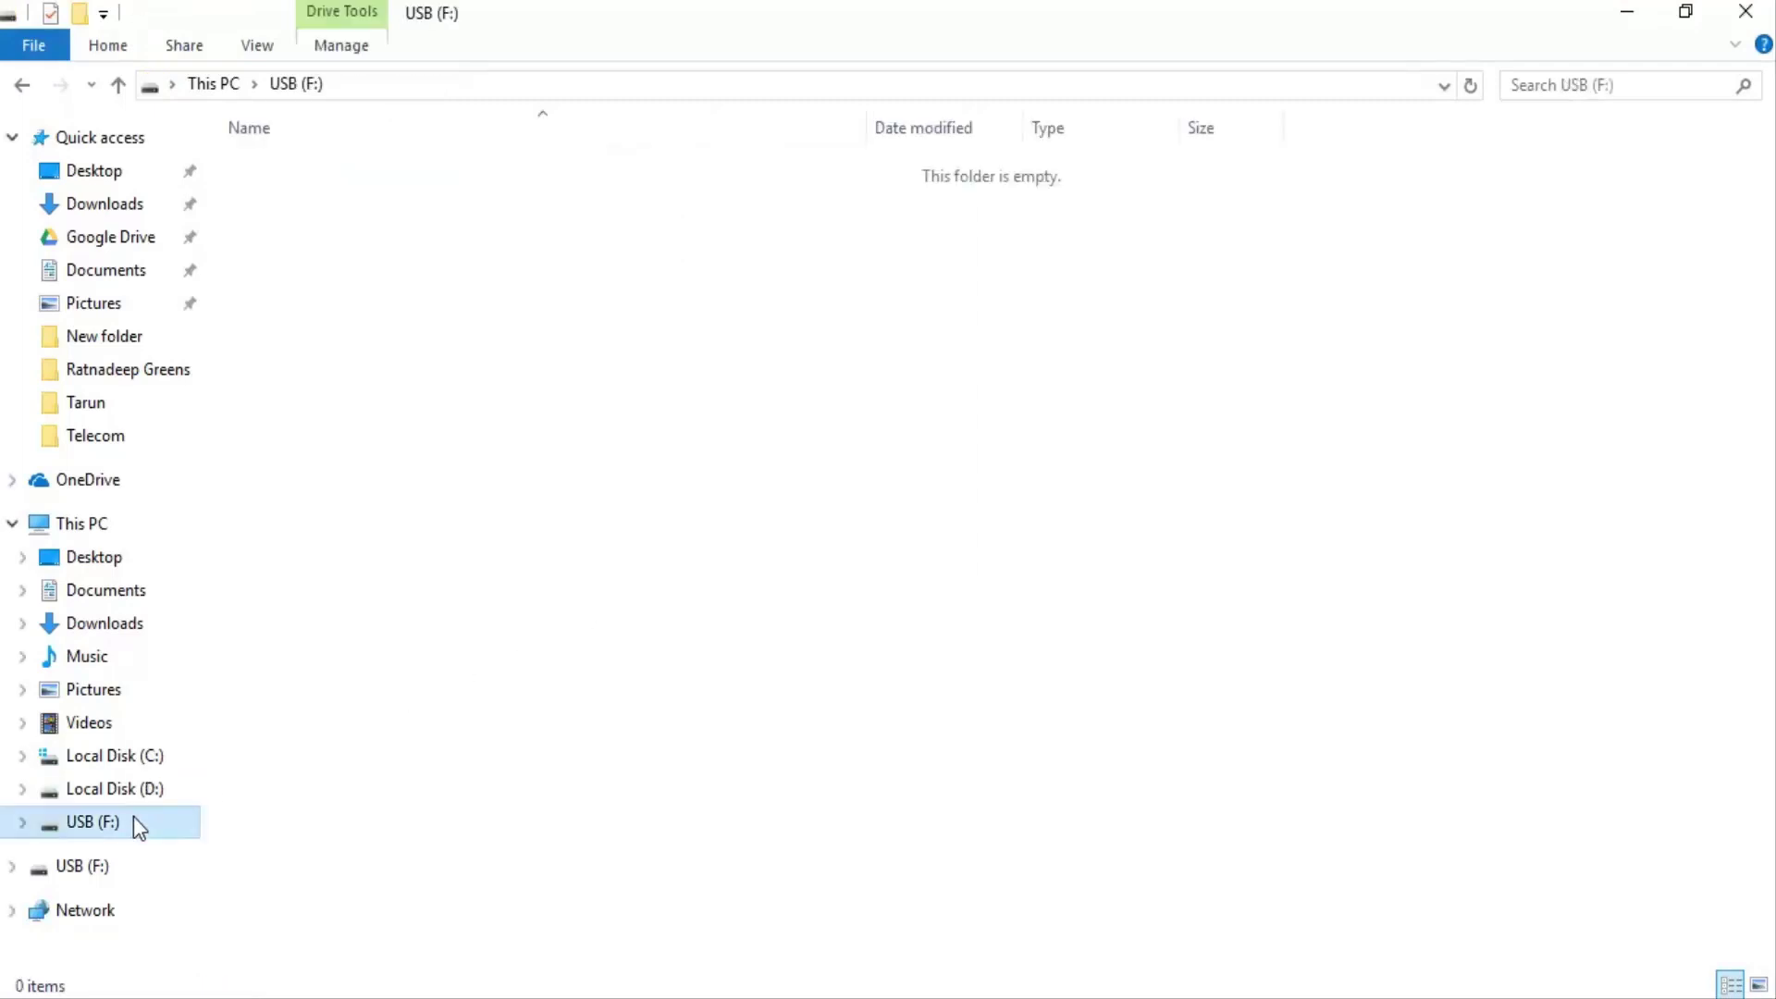
pyautogui.rightClick(581, 495)
pyautogui.click(613, 685)
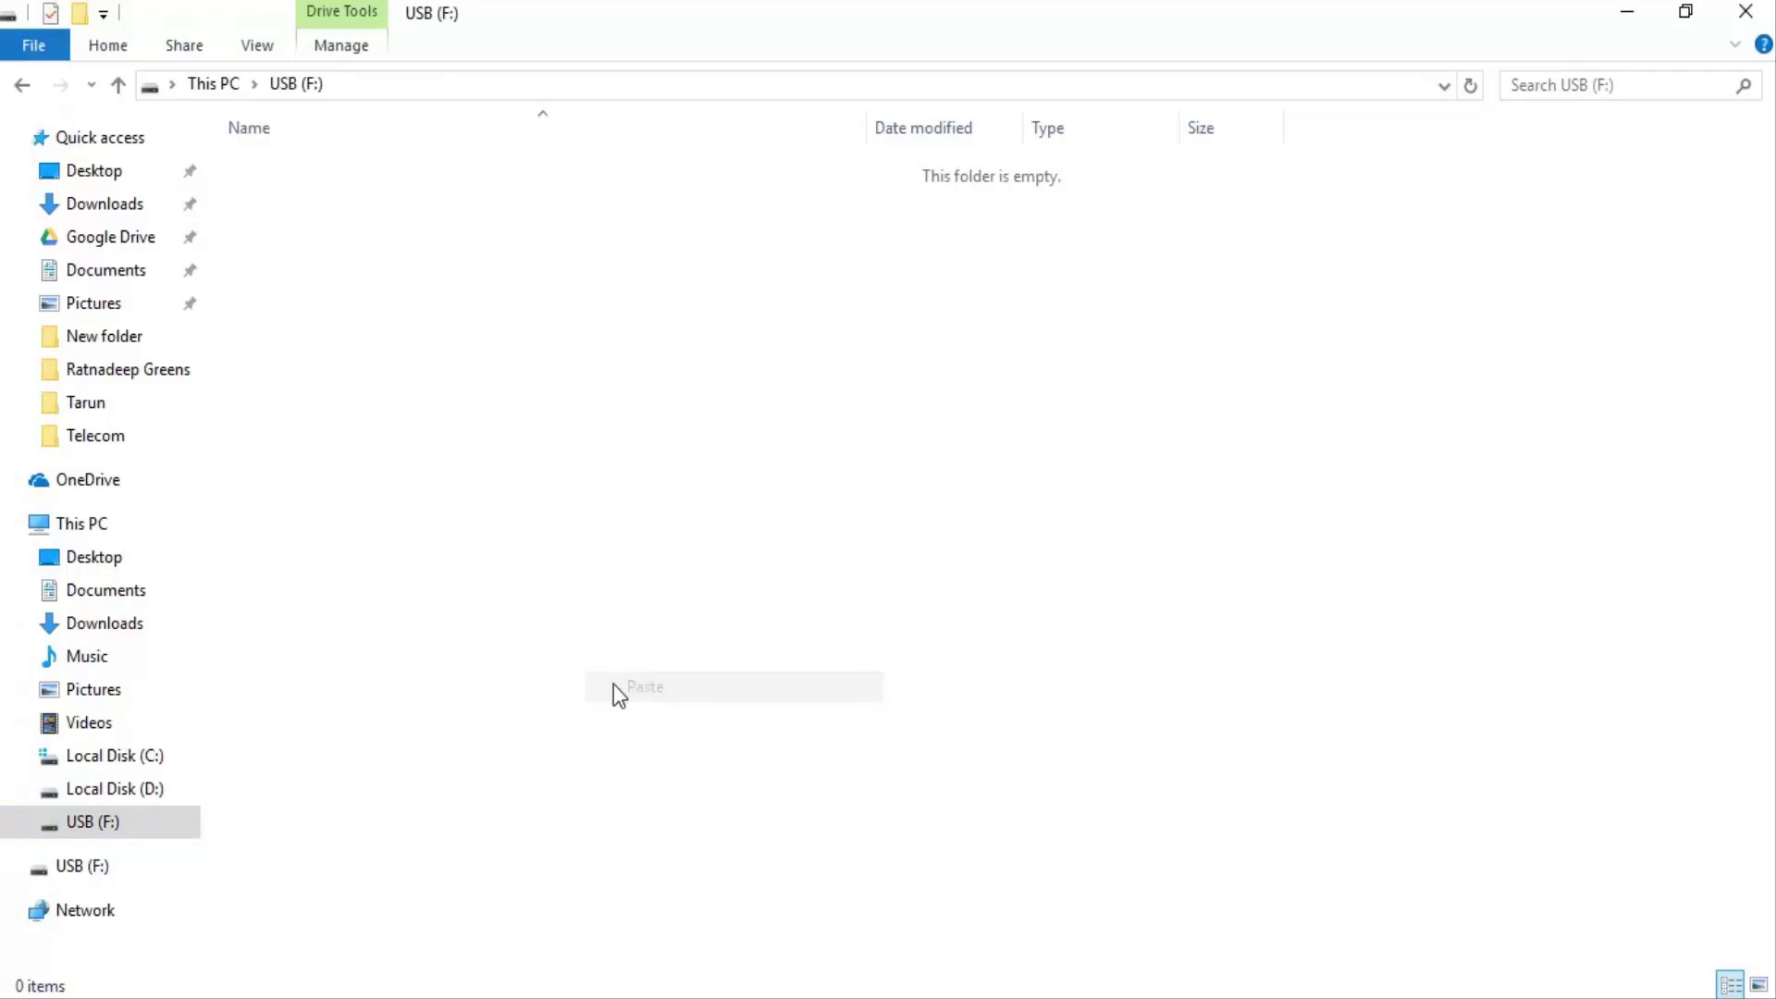